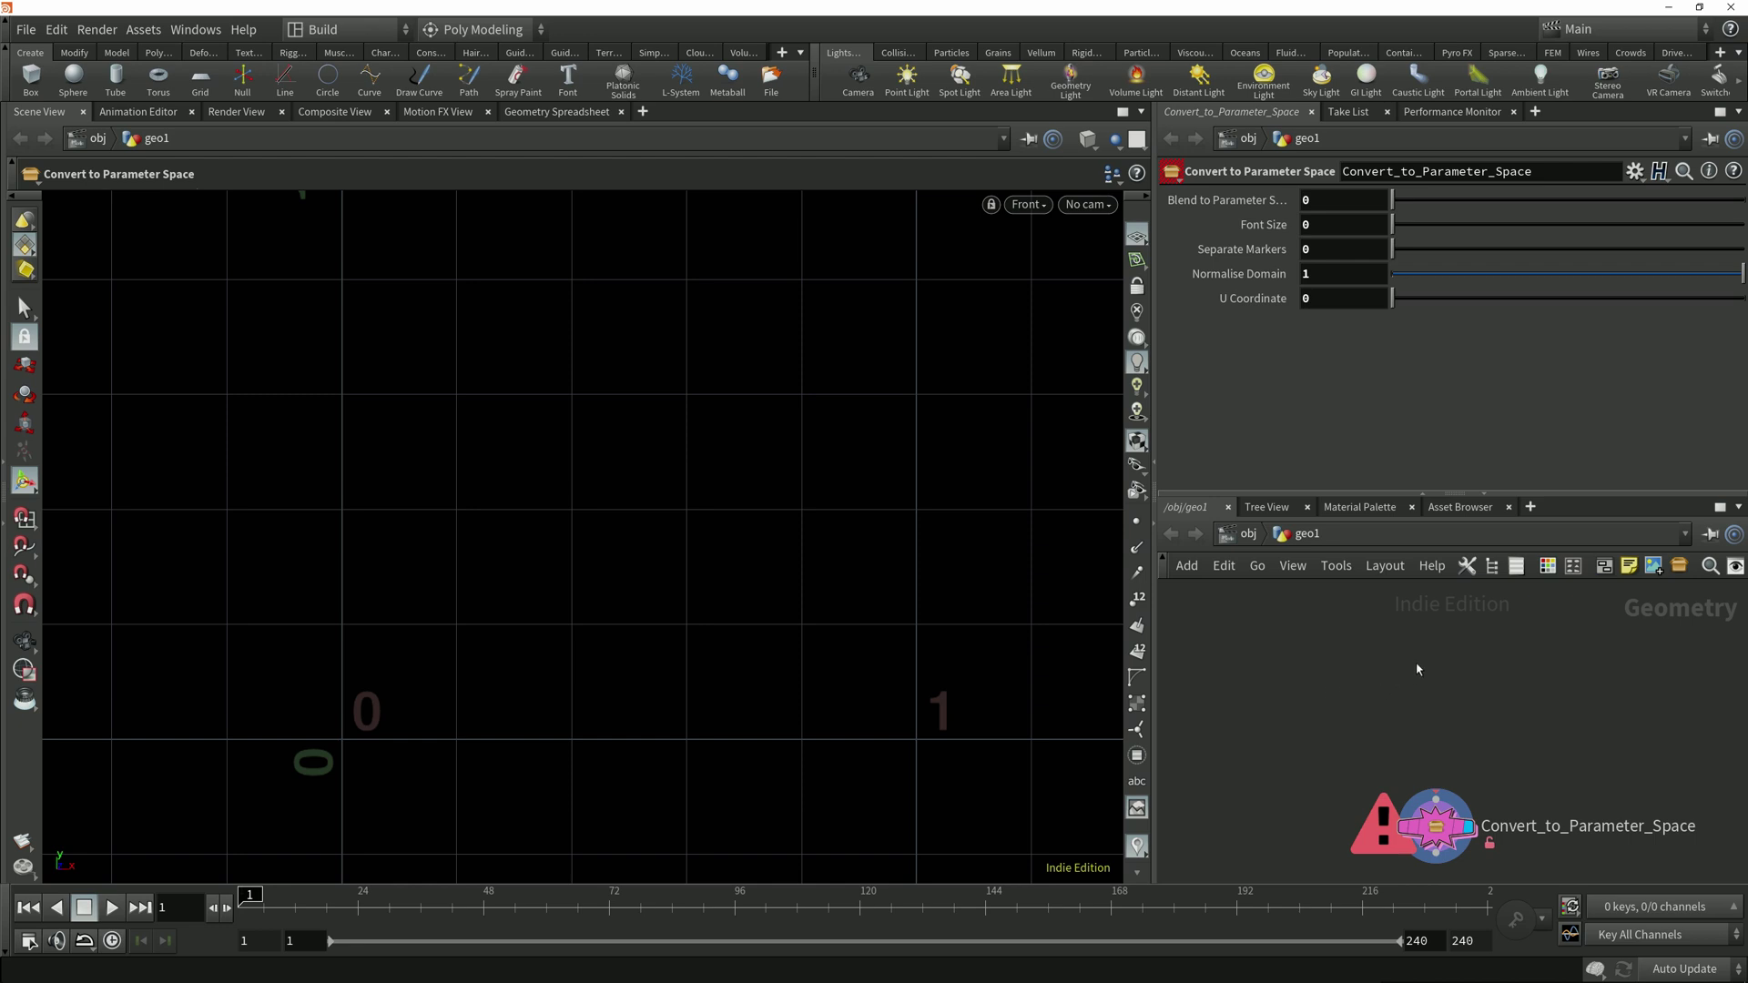
Add a new Curve node (curve1) to the geo1 network
{"action": "key", "text": "Tab"}
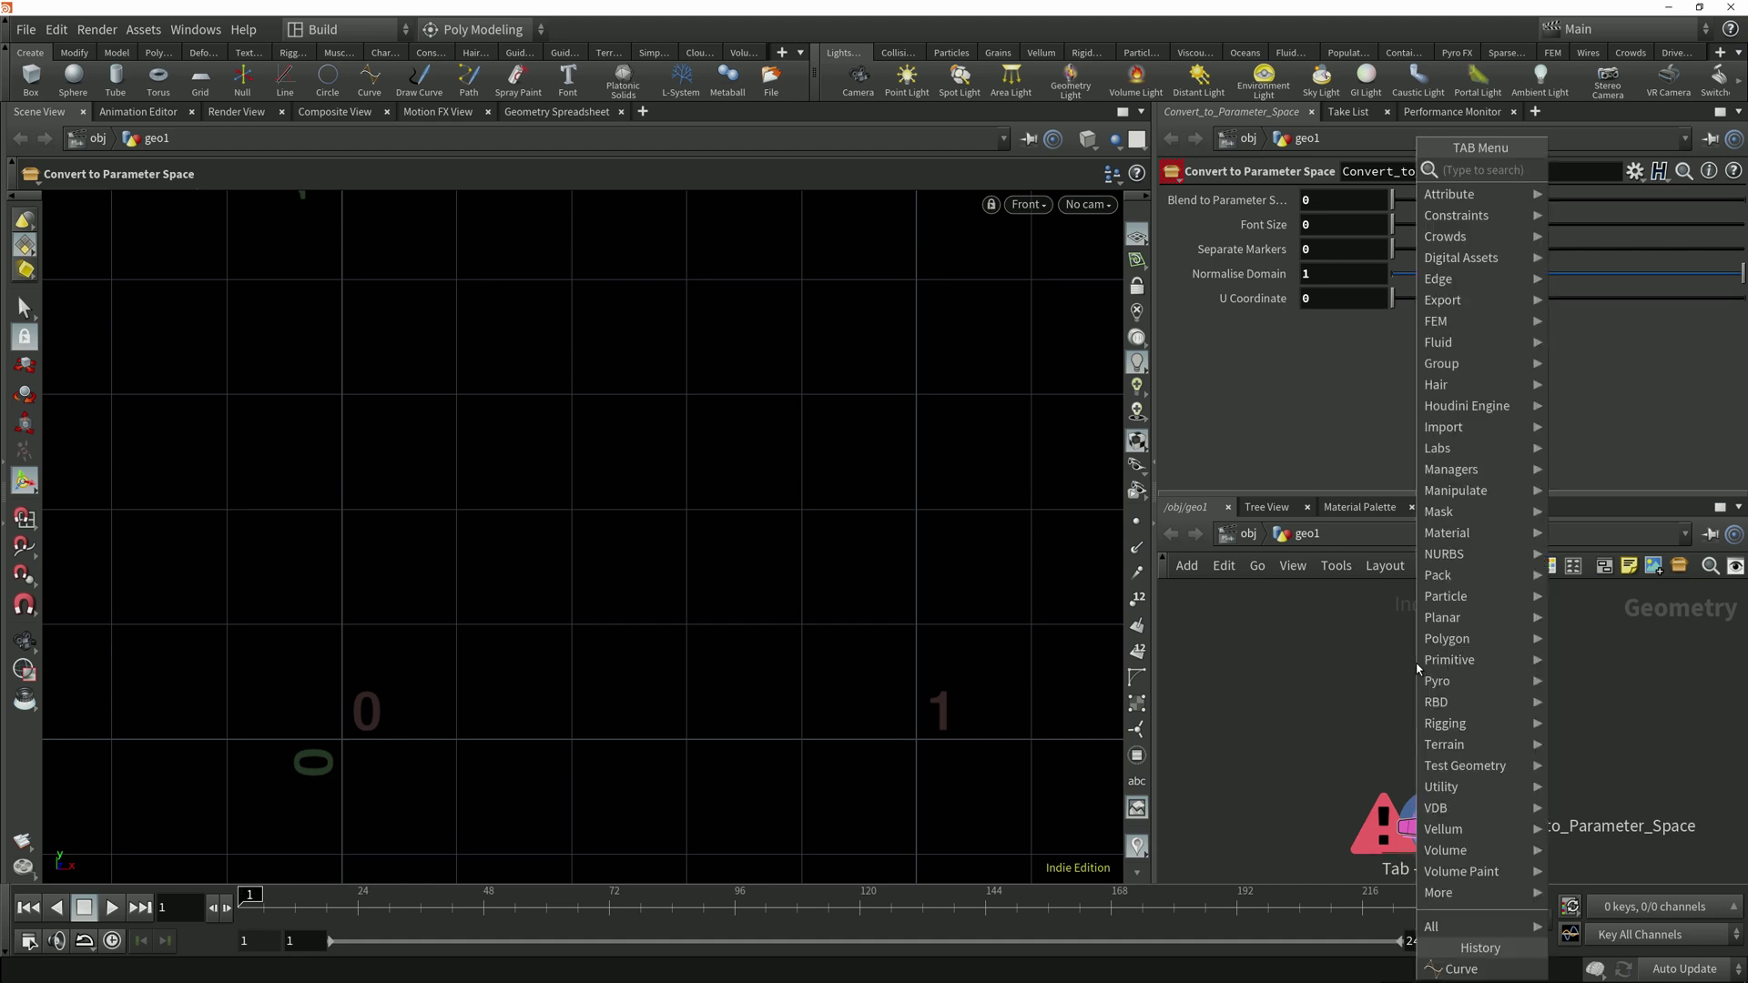
{"action": "type", "text": "curve"}
{"action": "key", "text": "Return"}
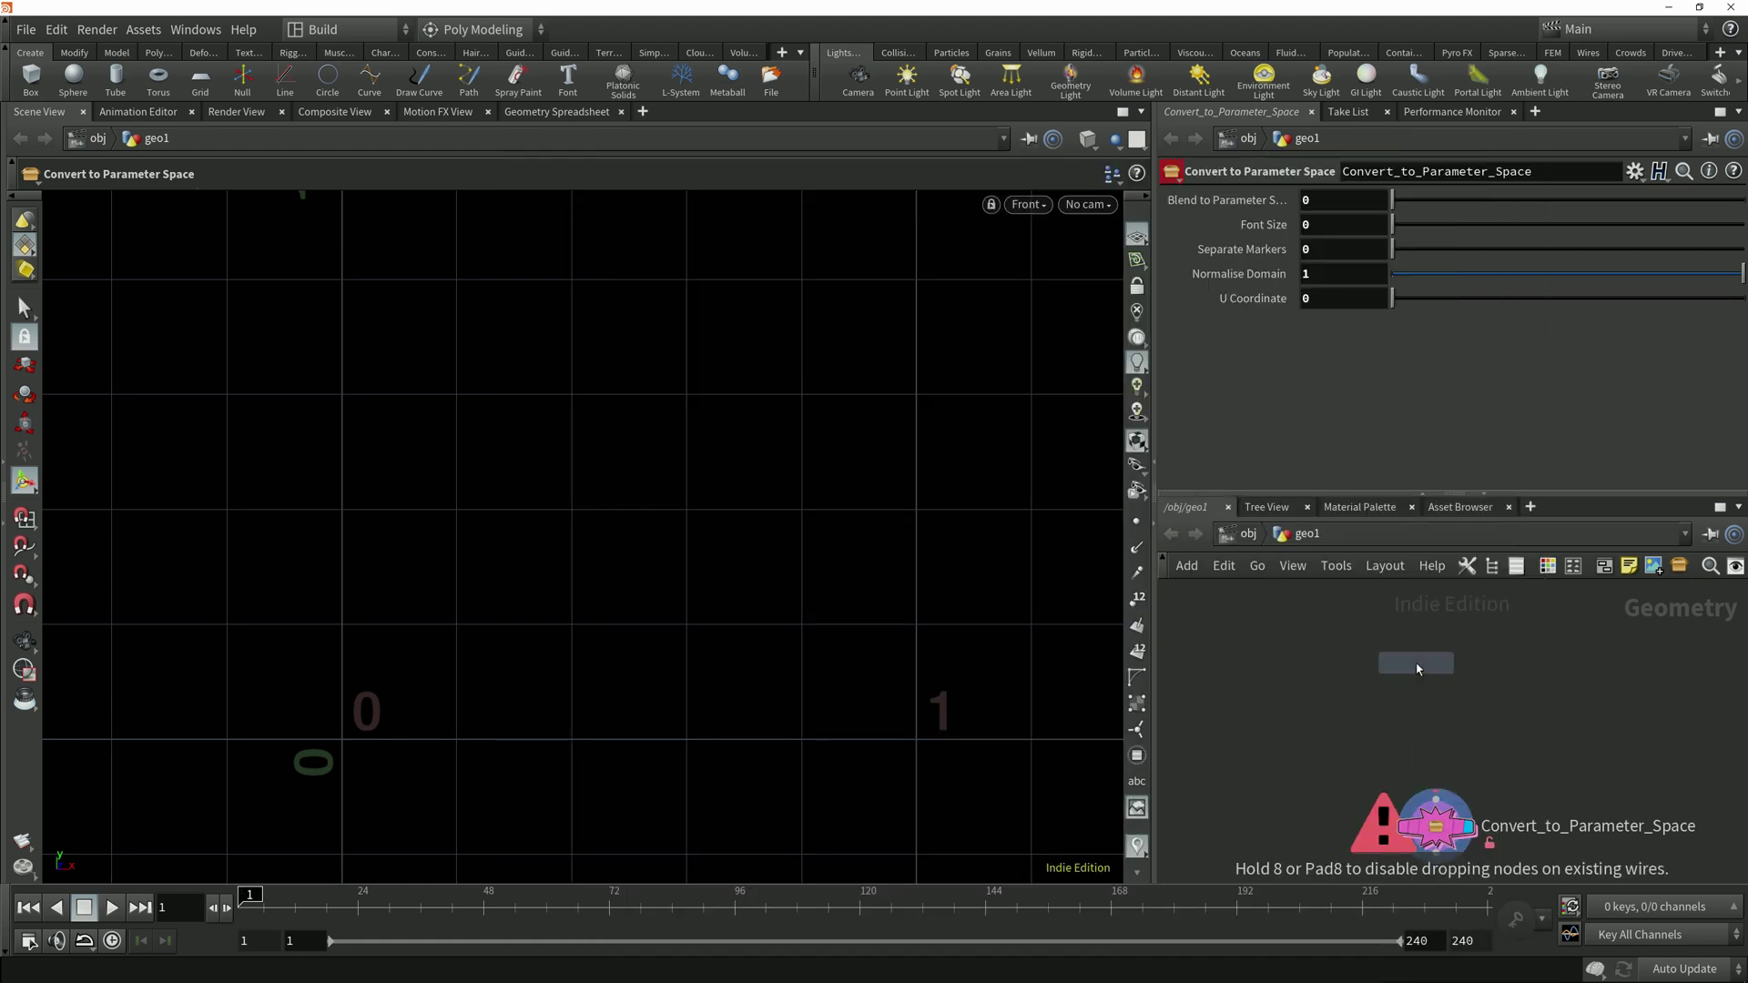
{"action": "left_click", "coordinate": [1416, 669]}
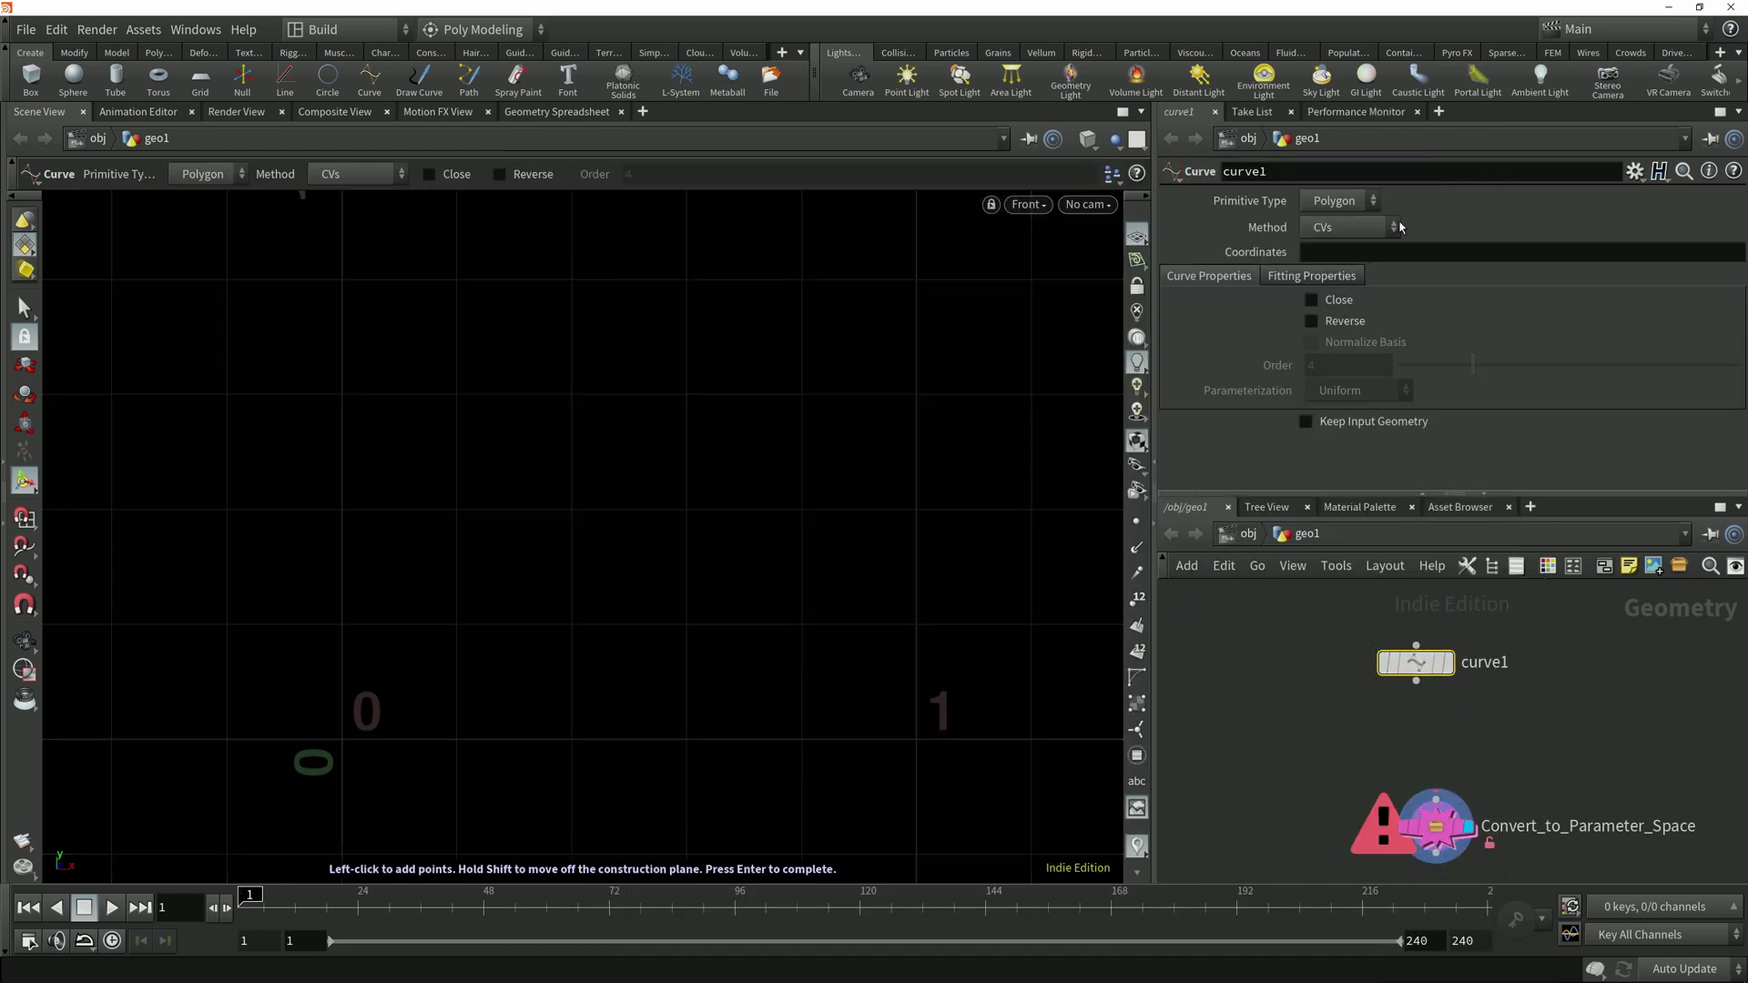
Set curve1's Primitive Type to NURBS and its Method to Breakpoints
{"action": "left_click", "coordinate": [1375, 201]}
{"action": "left_click", "coordinate": [1328, 243]}
{"action": "left_click", "coordinate": [1347, 226]}
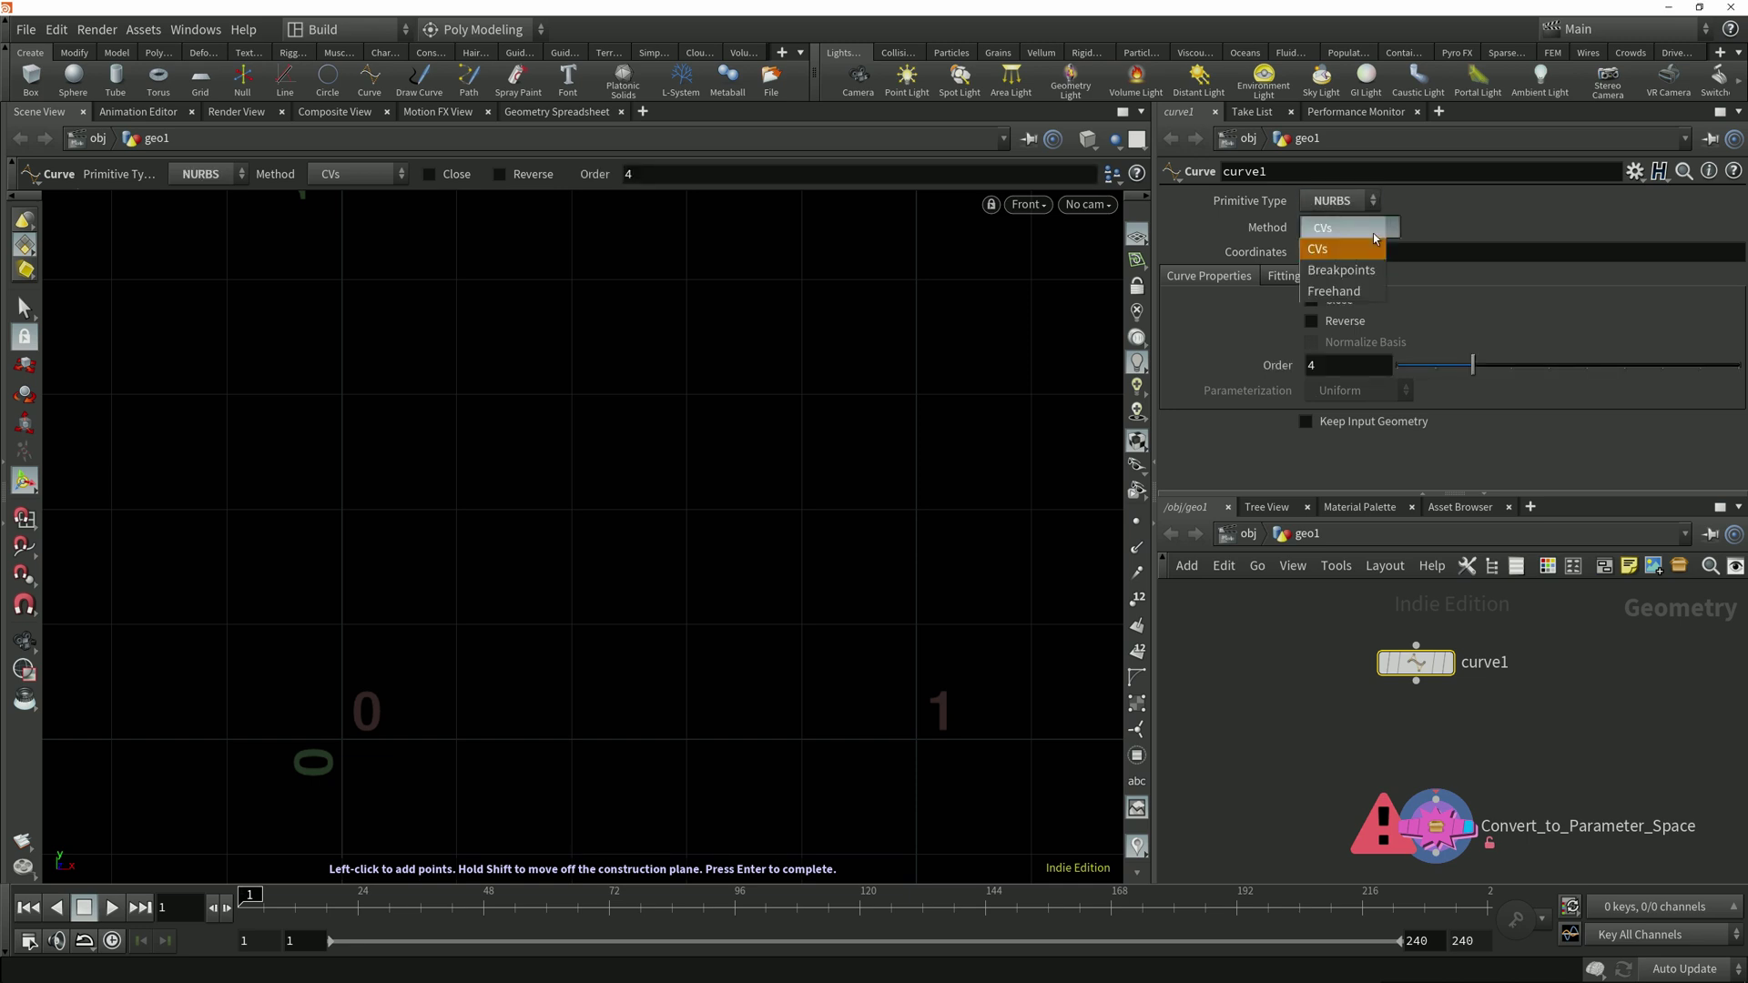
{"action": "left_click", "coordinate": [1363, 271]}
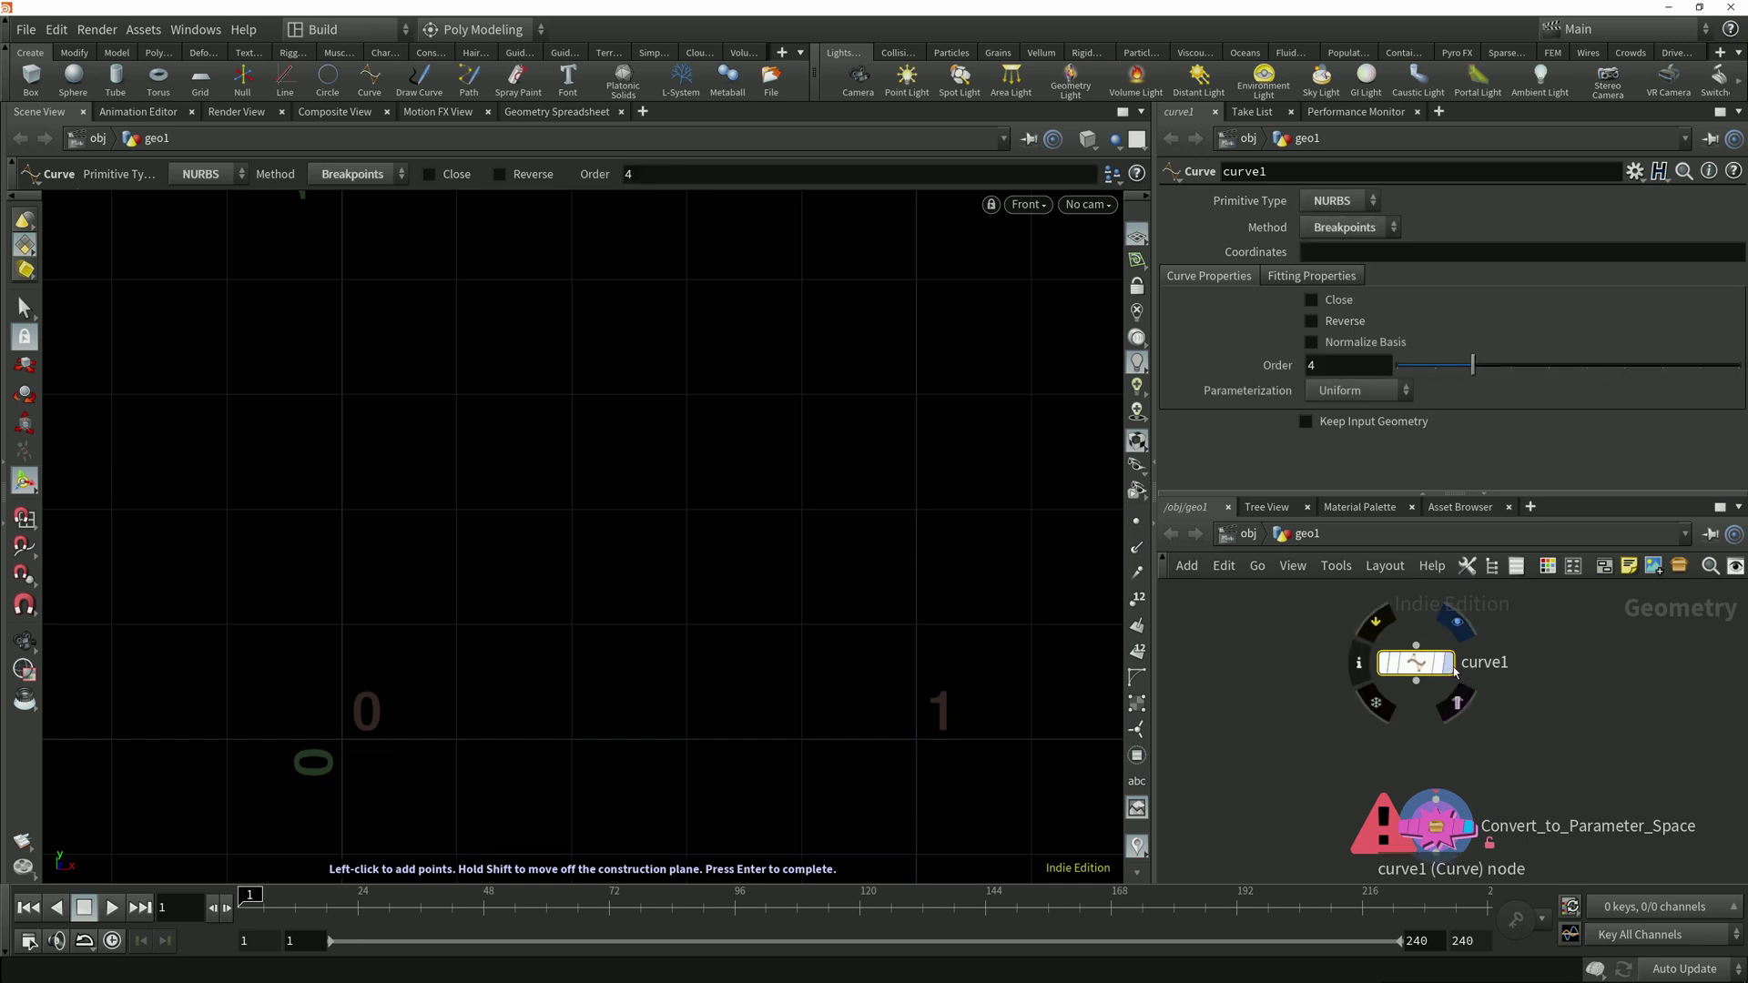
Draw a four-breakpoint S-shaped wave in the Front viewport: left start, peak, dip, right end
{"action": "left_click", "coordinate": [344, 492]}
{"action": "left_click", "coordinate": [525, 260]}
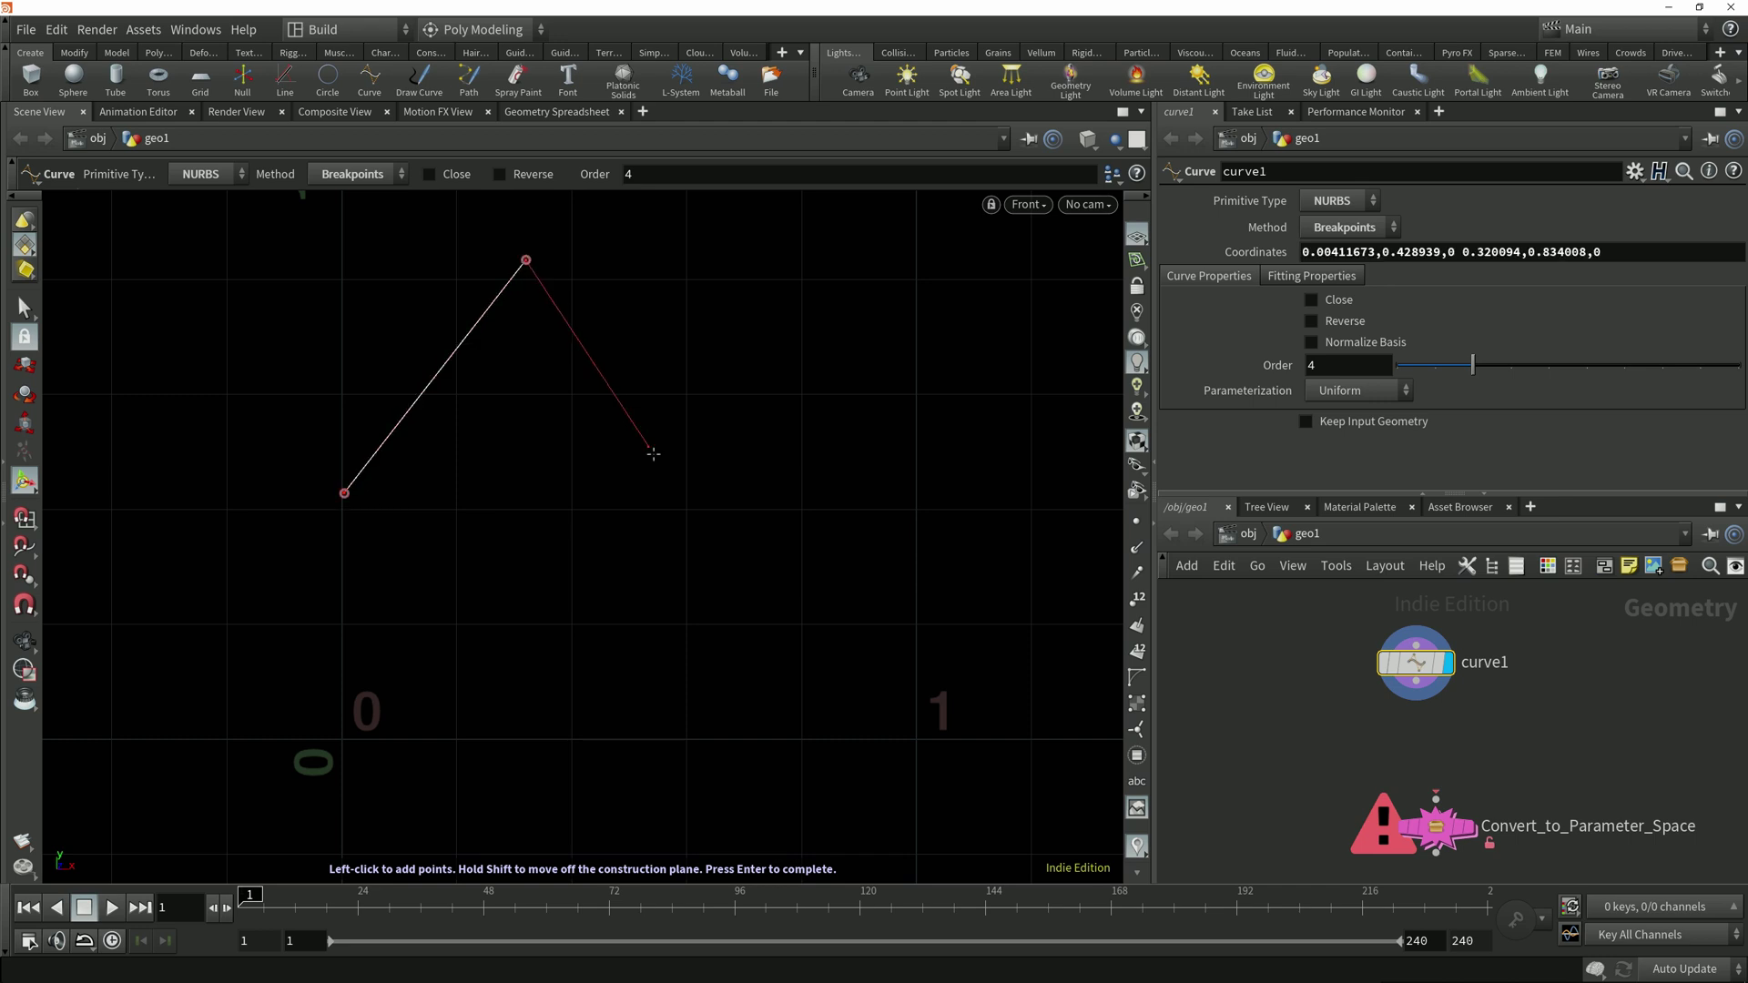
{"action": "left_click", "coordinate": [695, 552]}
{"action": "left_click", "coordinate": [916, 432]}
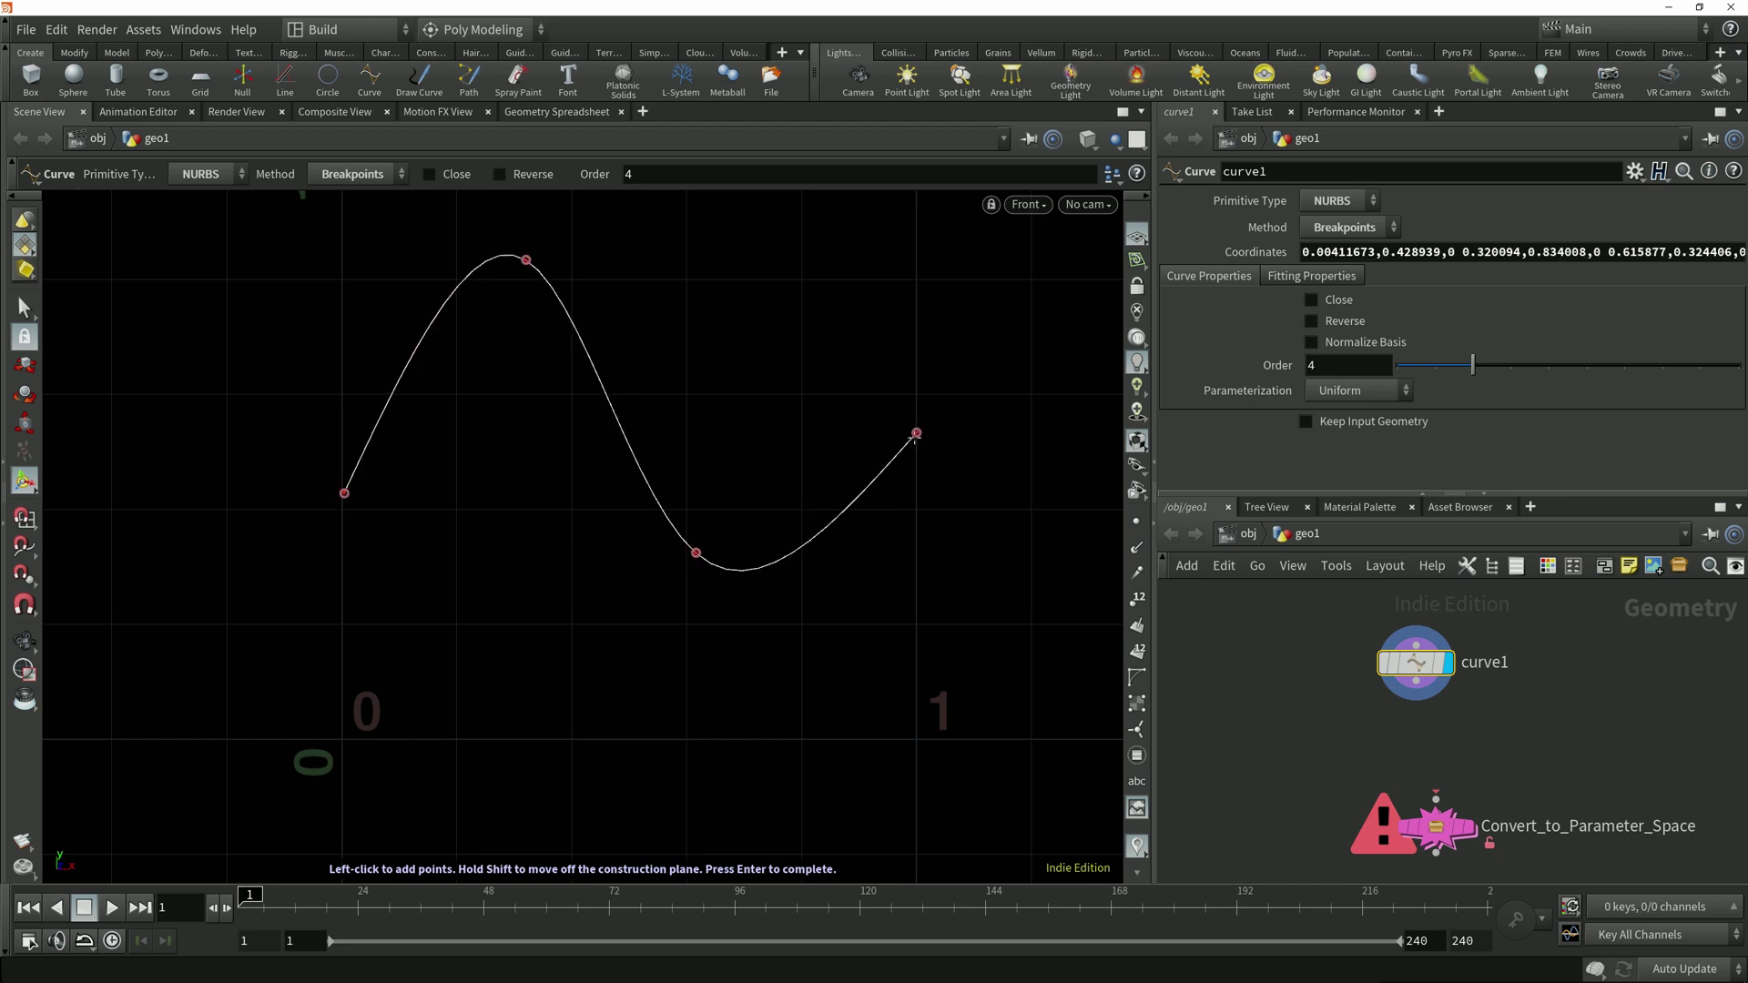
{"action": "key", "text": "Return"}
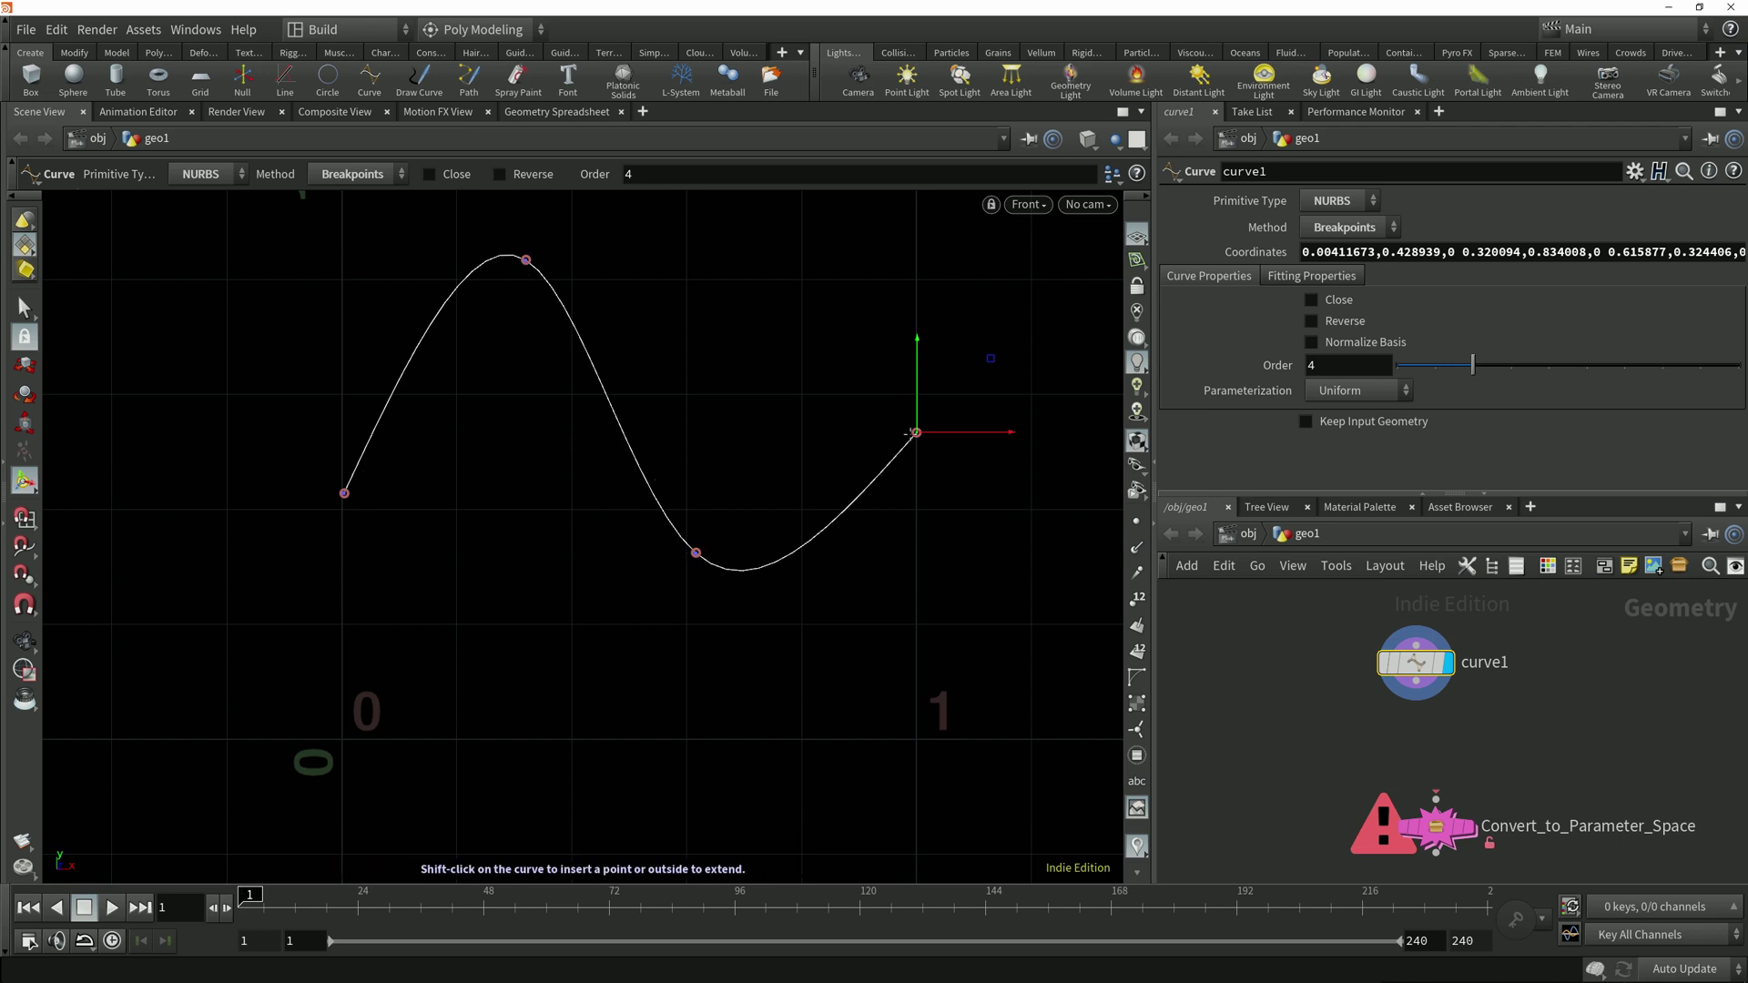
{"action": "left_click", "coordinate": [1334, 200]}
{"action": "left_click", "coordinate": [1331, 195]}
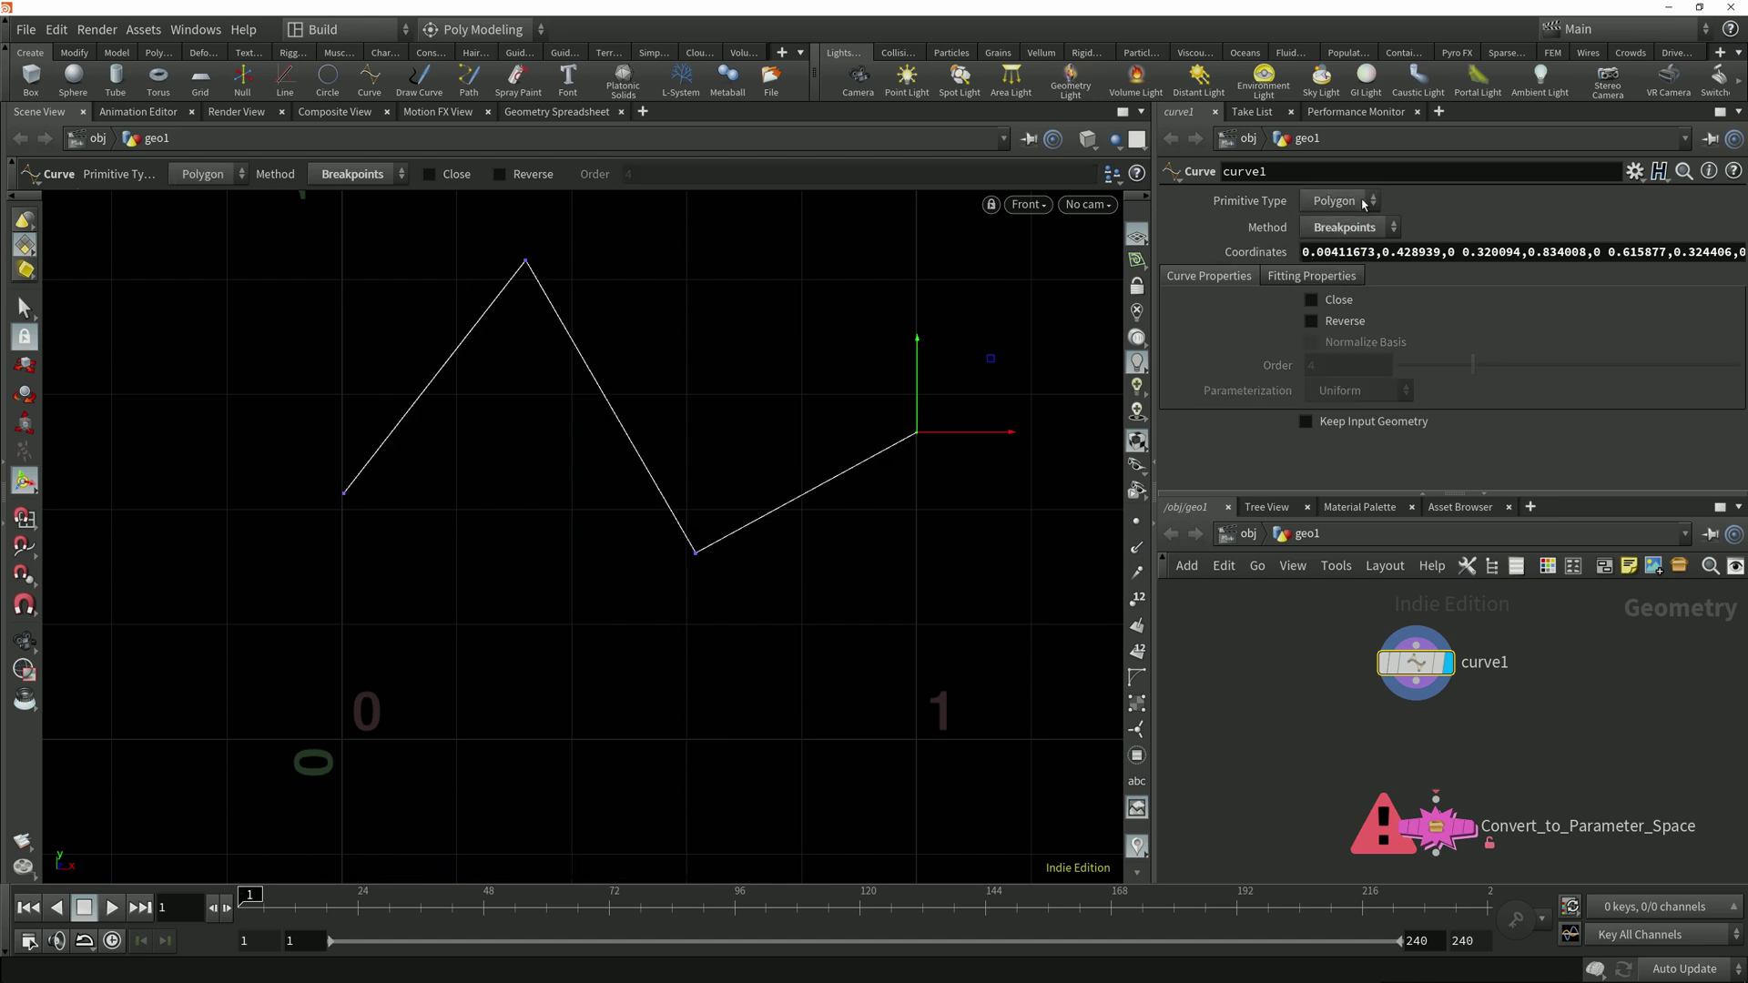
{"action": "left_click", "coordinate": [1362, 204]}
{"action": "left_click", "coordinate": [1331, 224]}
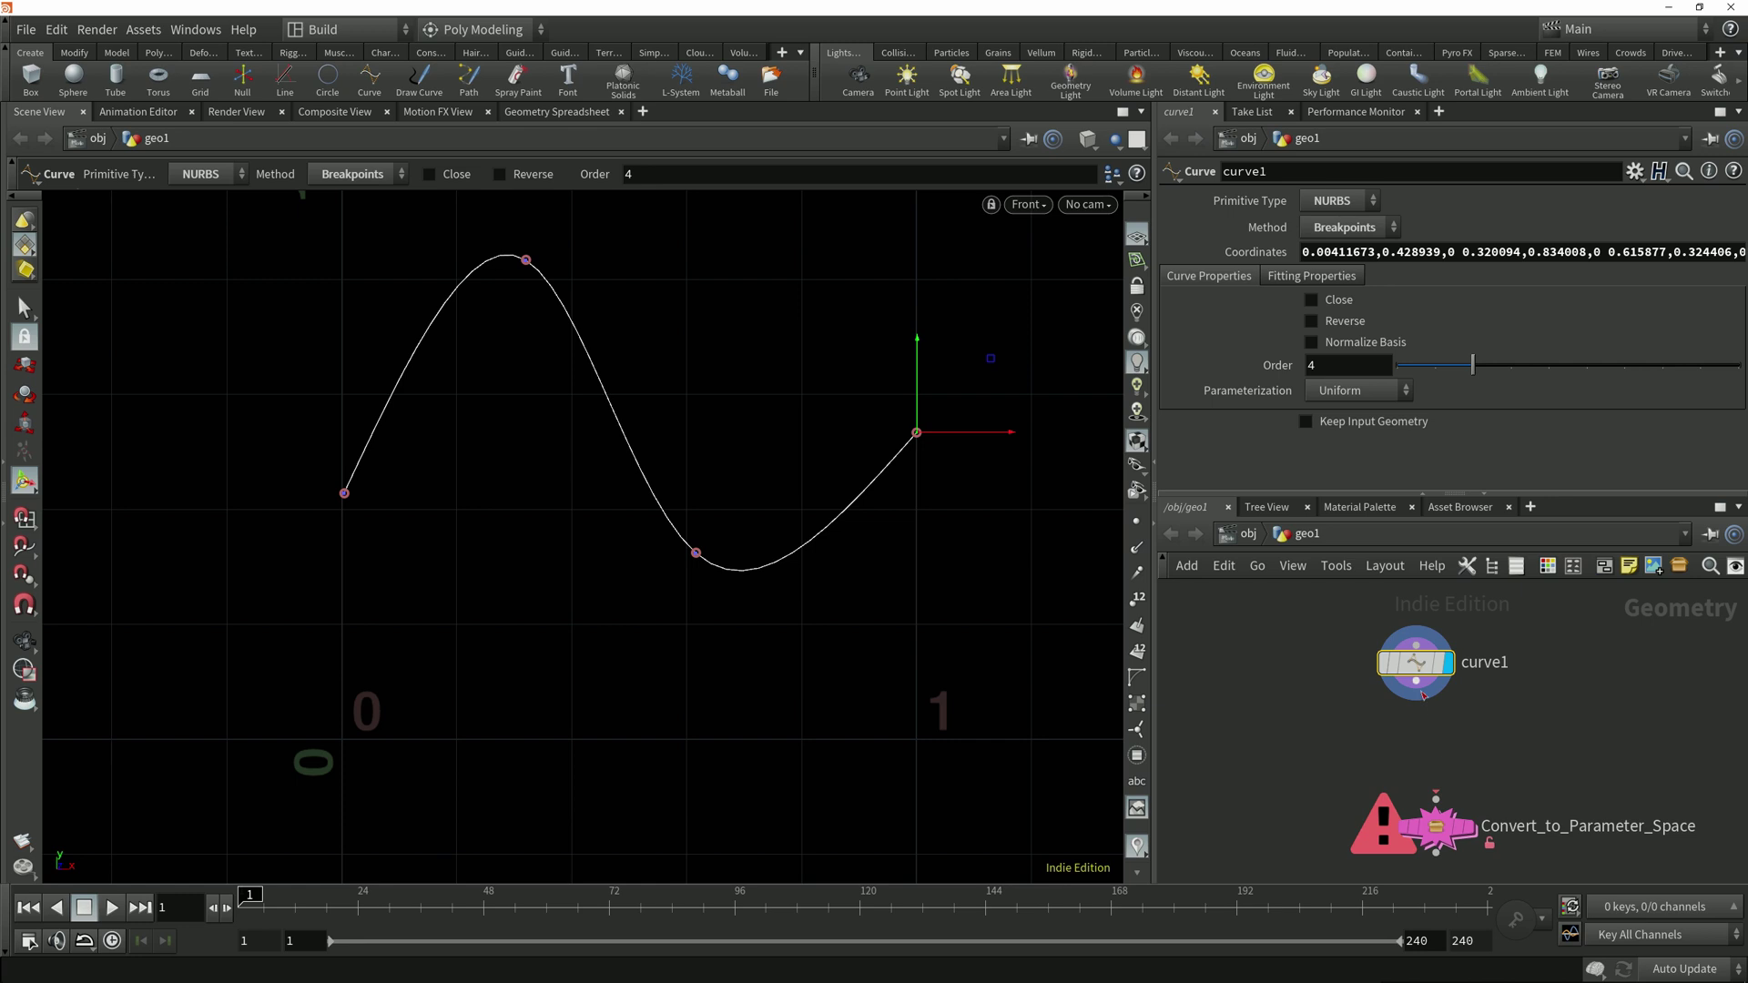
Feed curve1 into Convert_to_Parameter_Space, display it, and set Blend to Parameter Space to 1
{"action": "left_click_drag", "start_coordinate": [1425, 697], "coordinate": [1436, 825]}
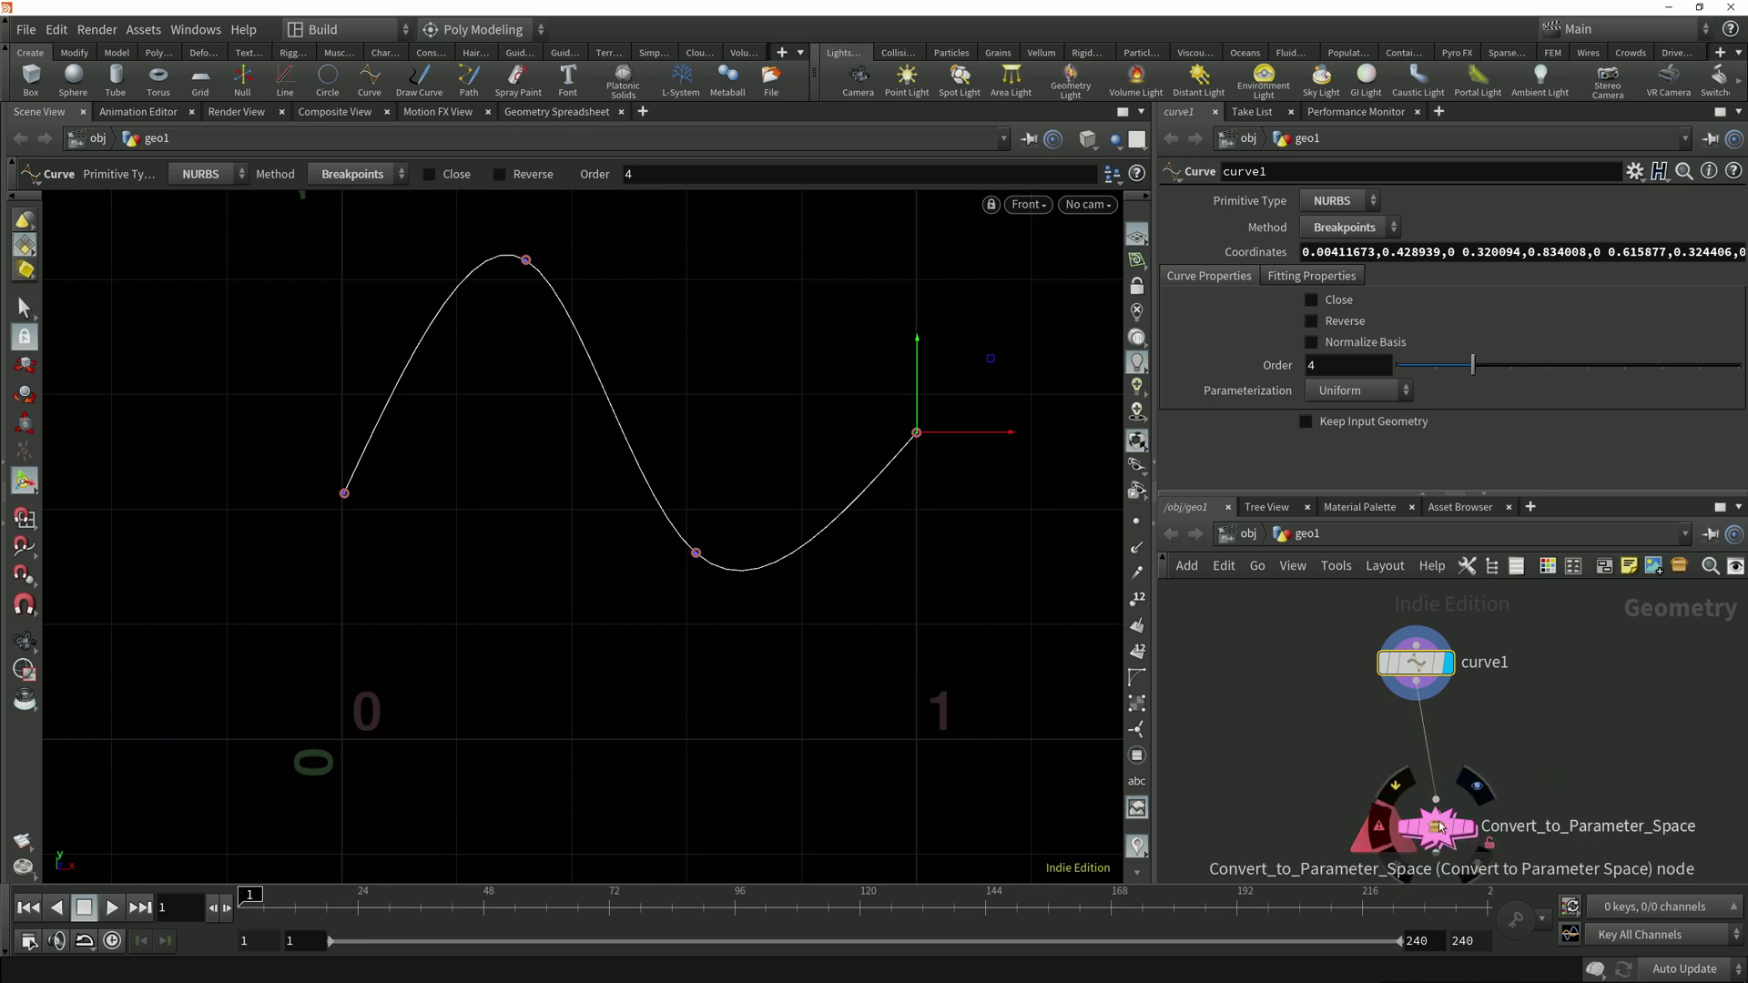
{"action": "left_click", "coordinate": [1469, 828]}
{"action": "left_click", "coordinate": [1444, 830]}
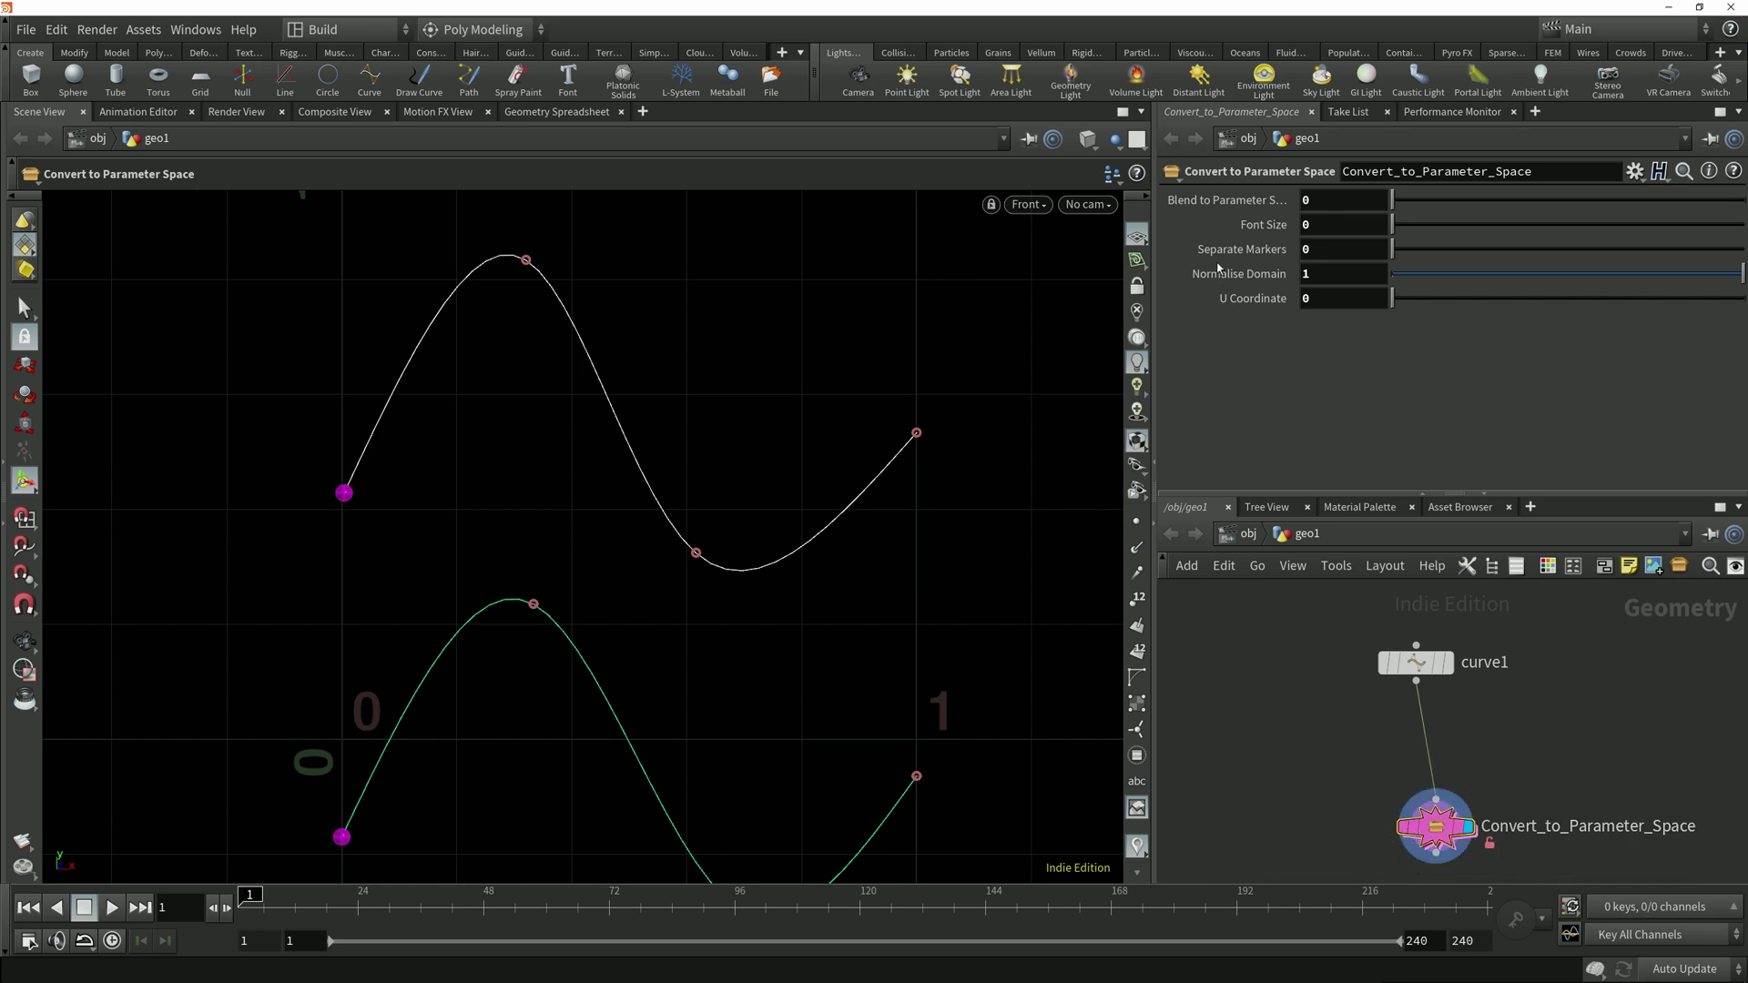
{"action": "left_click_drag", "start_coordinate": [1392, 200], "coordinate": [1743, 228]}
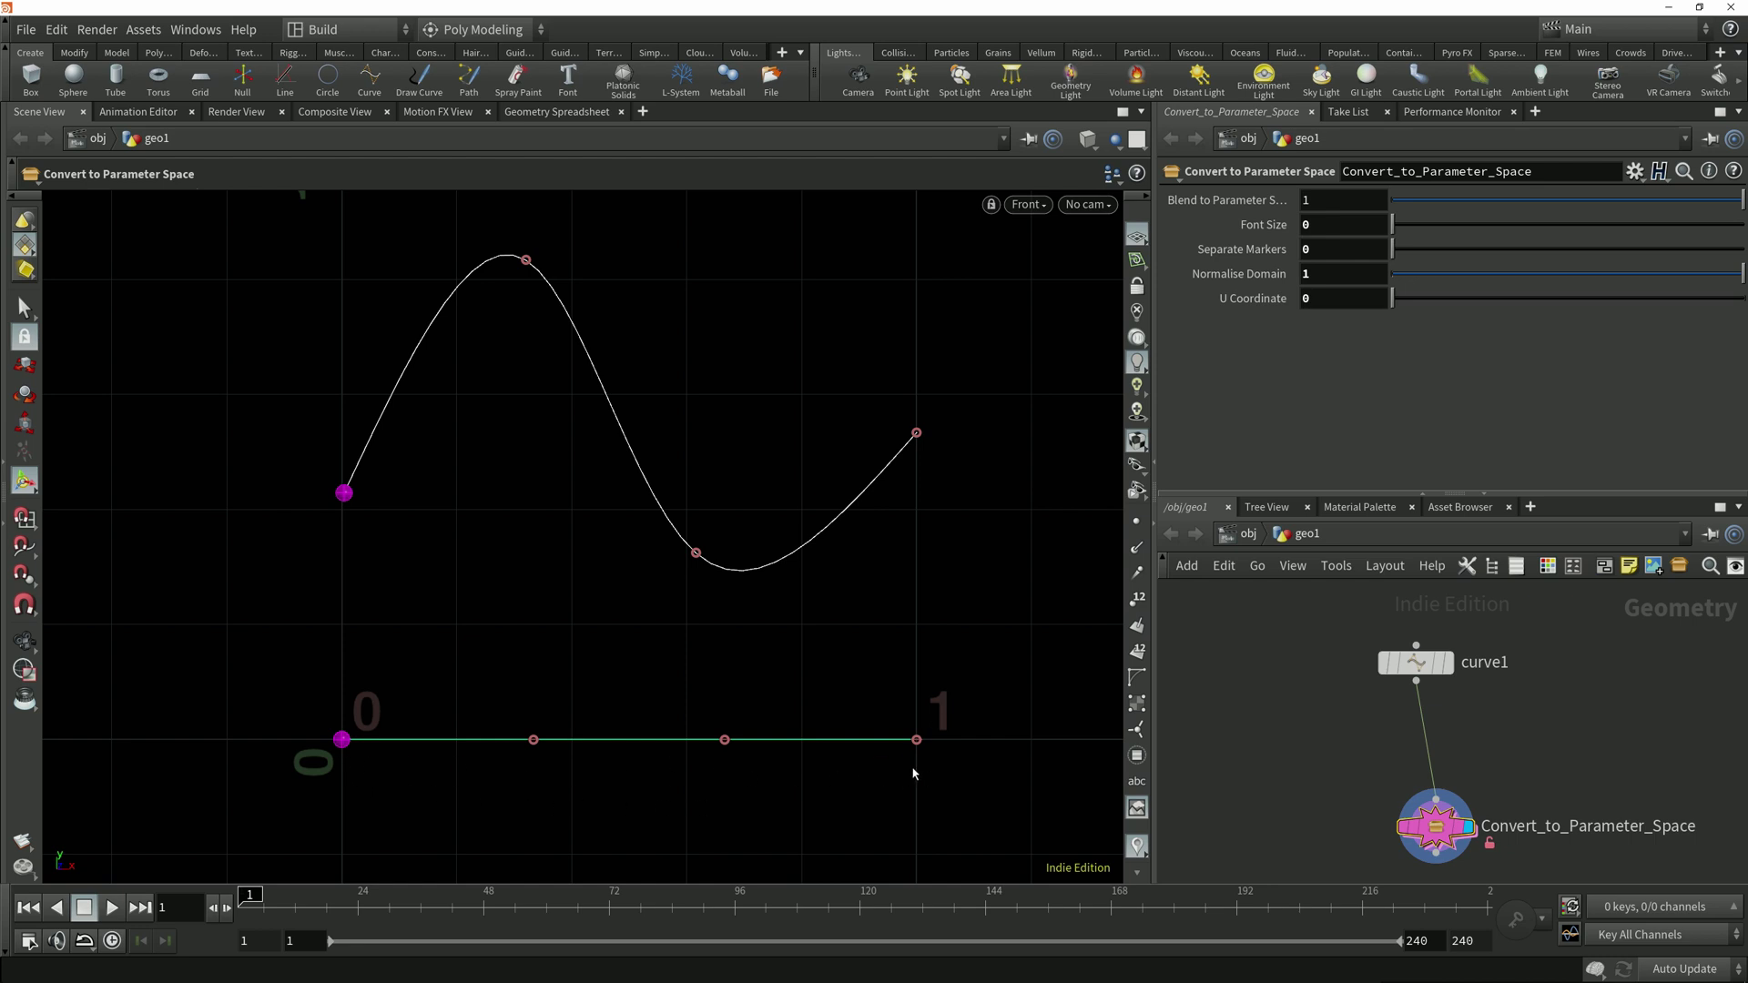
{"action": "key", "text": "Escape"}
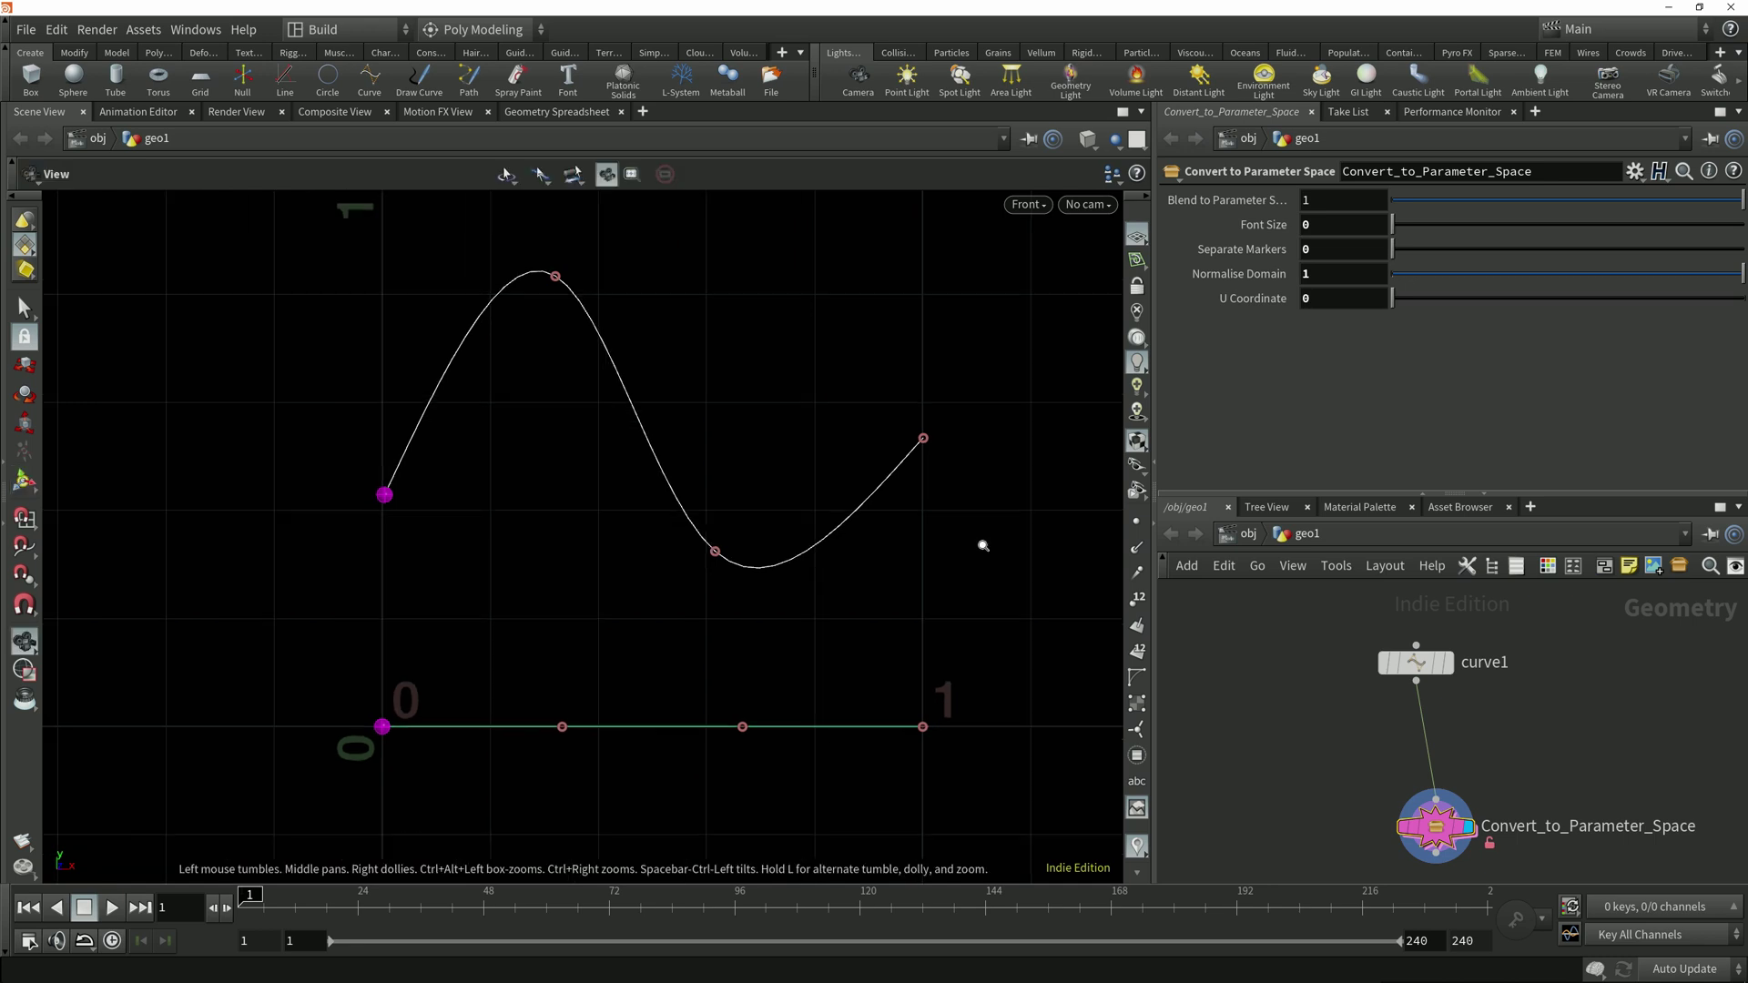
{"action": "scroll", "coordinate": [984, 546], "scroll_direction": "down", "scroll_amount": 5}
{"action": "scroll", "coordinate": [920, 696], "scroll_direction": "down", "scroll_amount": 1}
{"action": "middle_click_drag", "start_coordinate": [920, 696], "coordinate": [355, 695]}
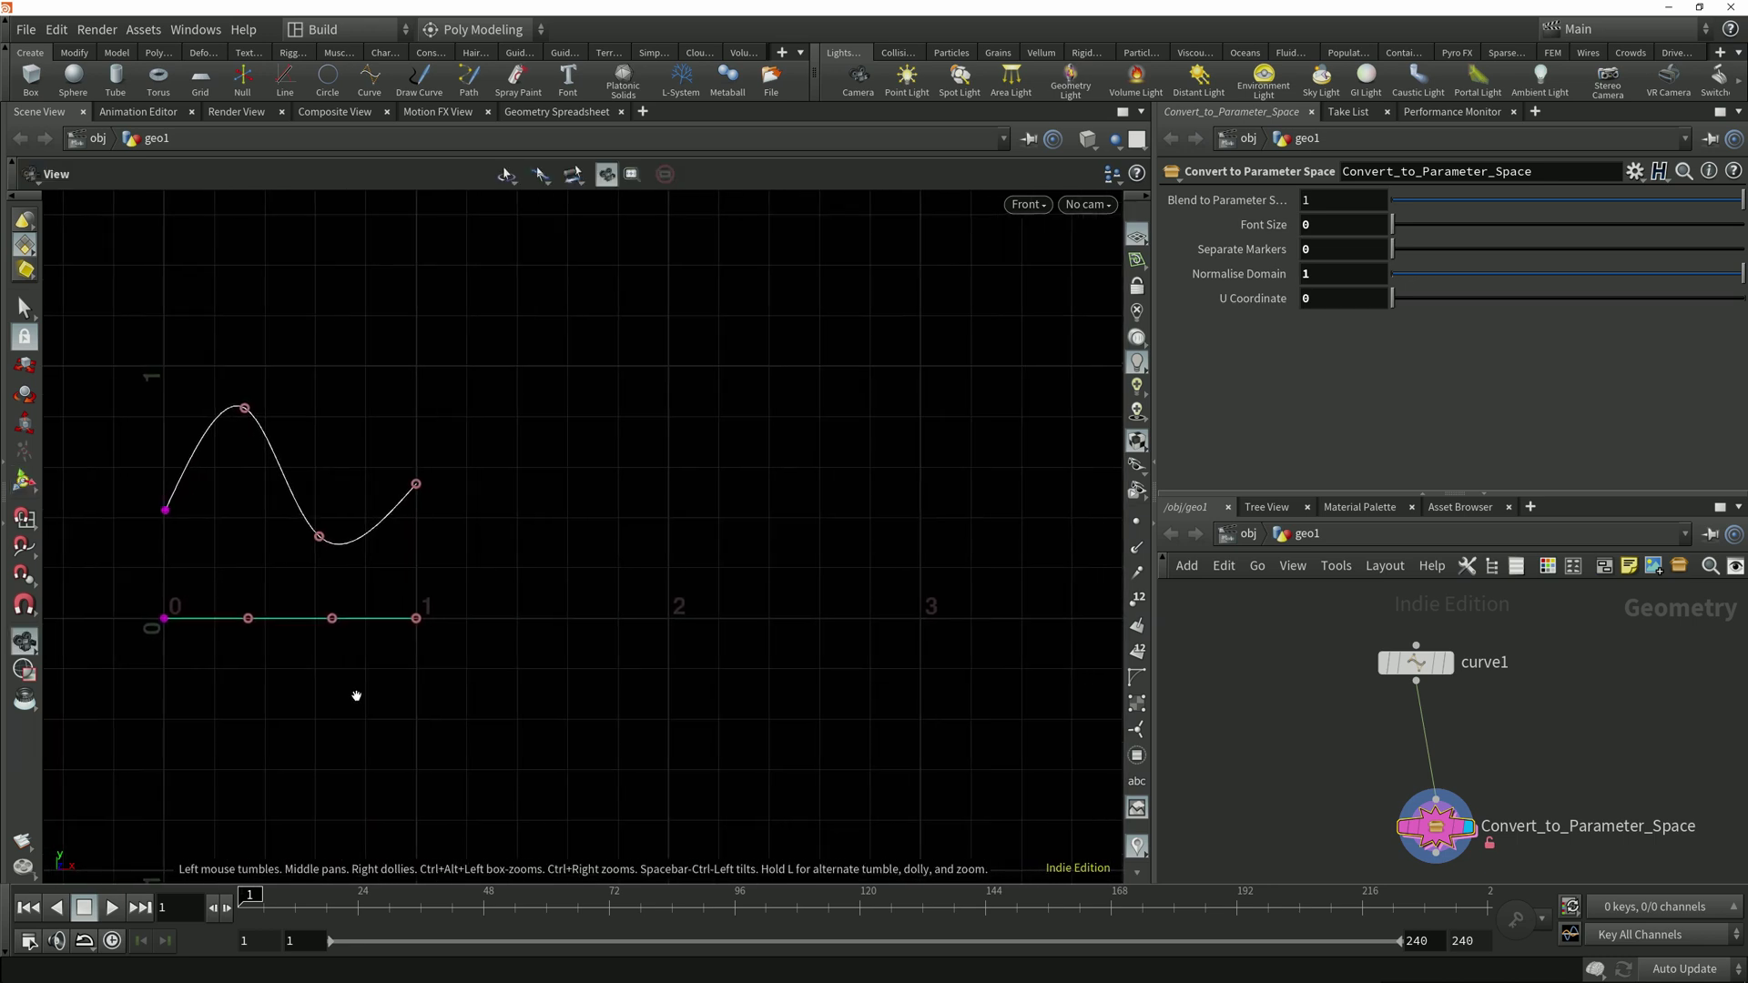
{"action": "scroll", "coordinate": [555, 754], "scroll_direction": "down", "scroll_amount": 3}
{"action": "middle_click_drag", "start_coordinate": [555, 754], "coordinate": [379, 677]}
{"action": "key", "text": "Return"}
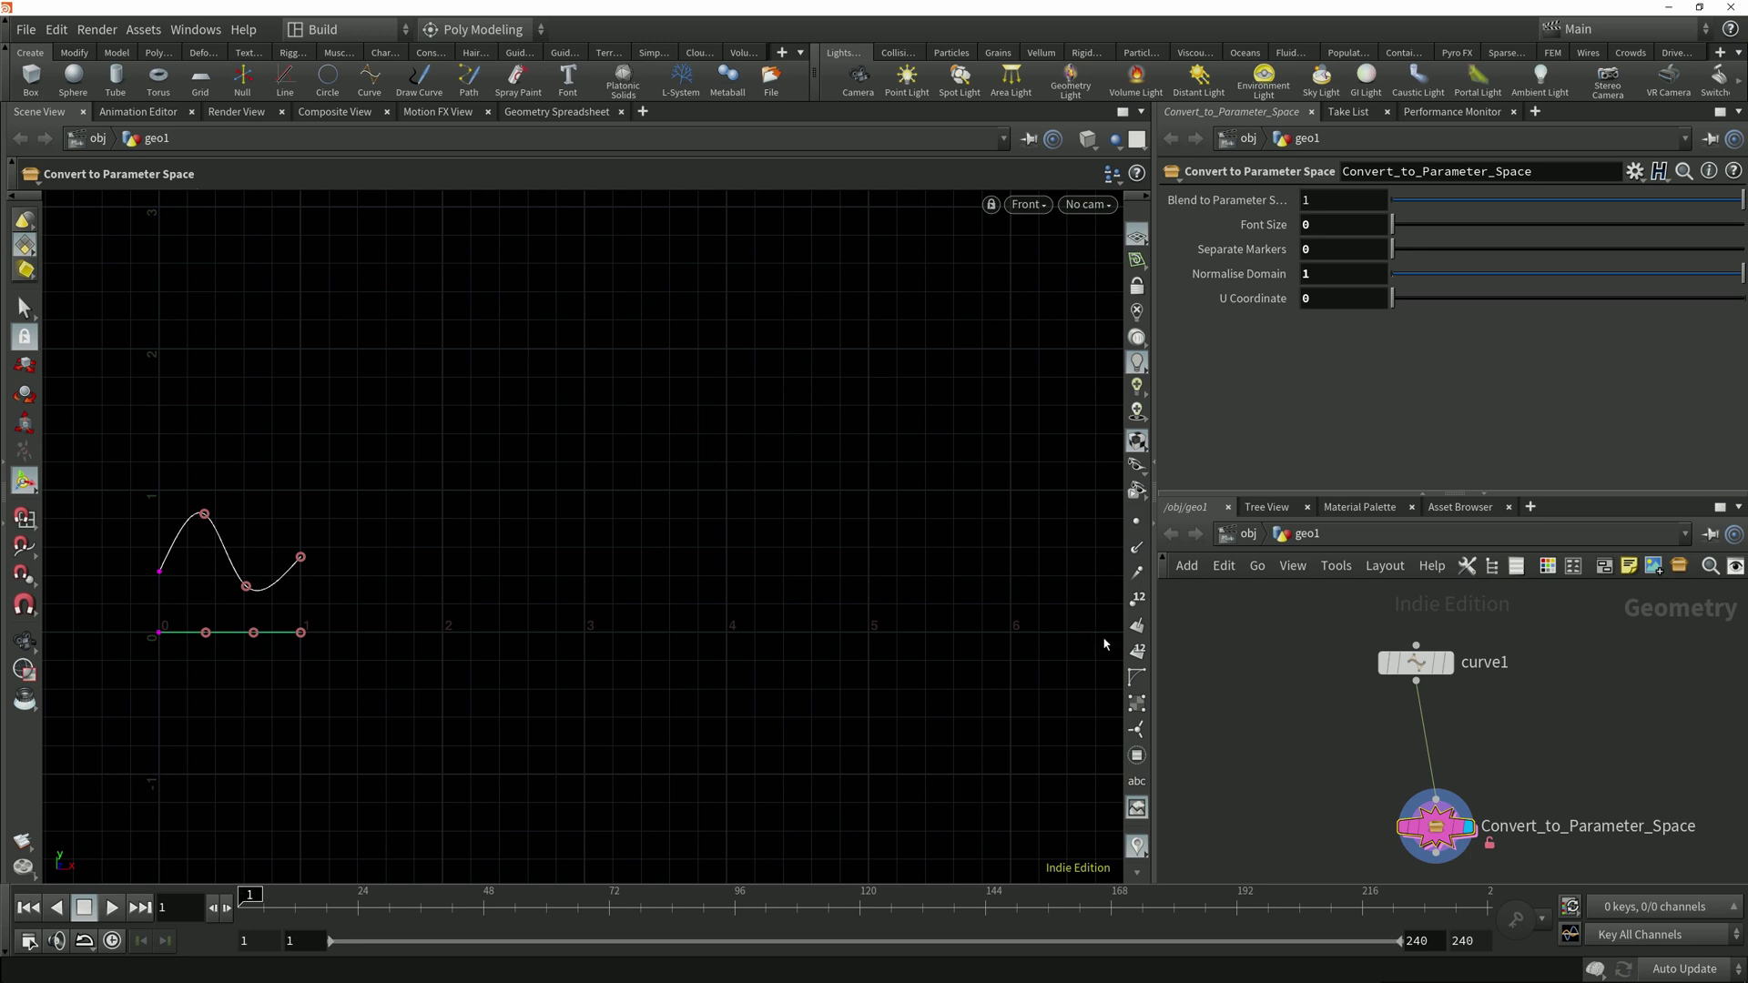
{"action": "key", "text": "space+h"}
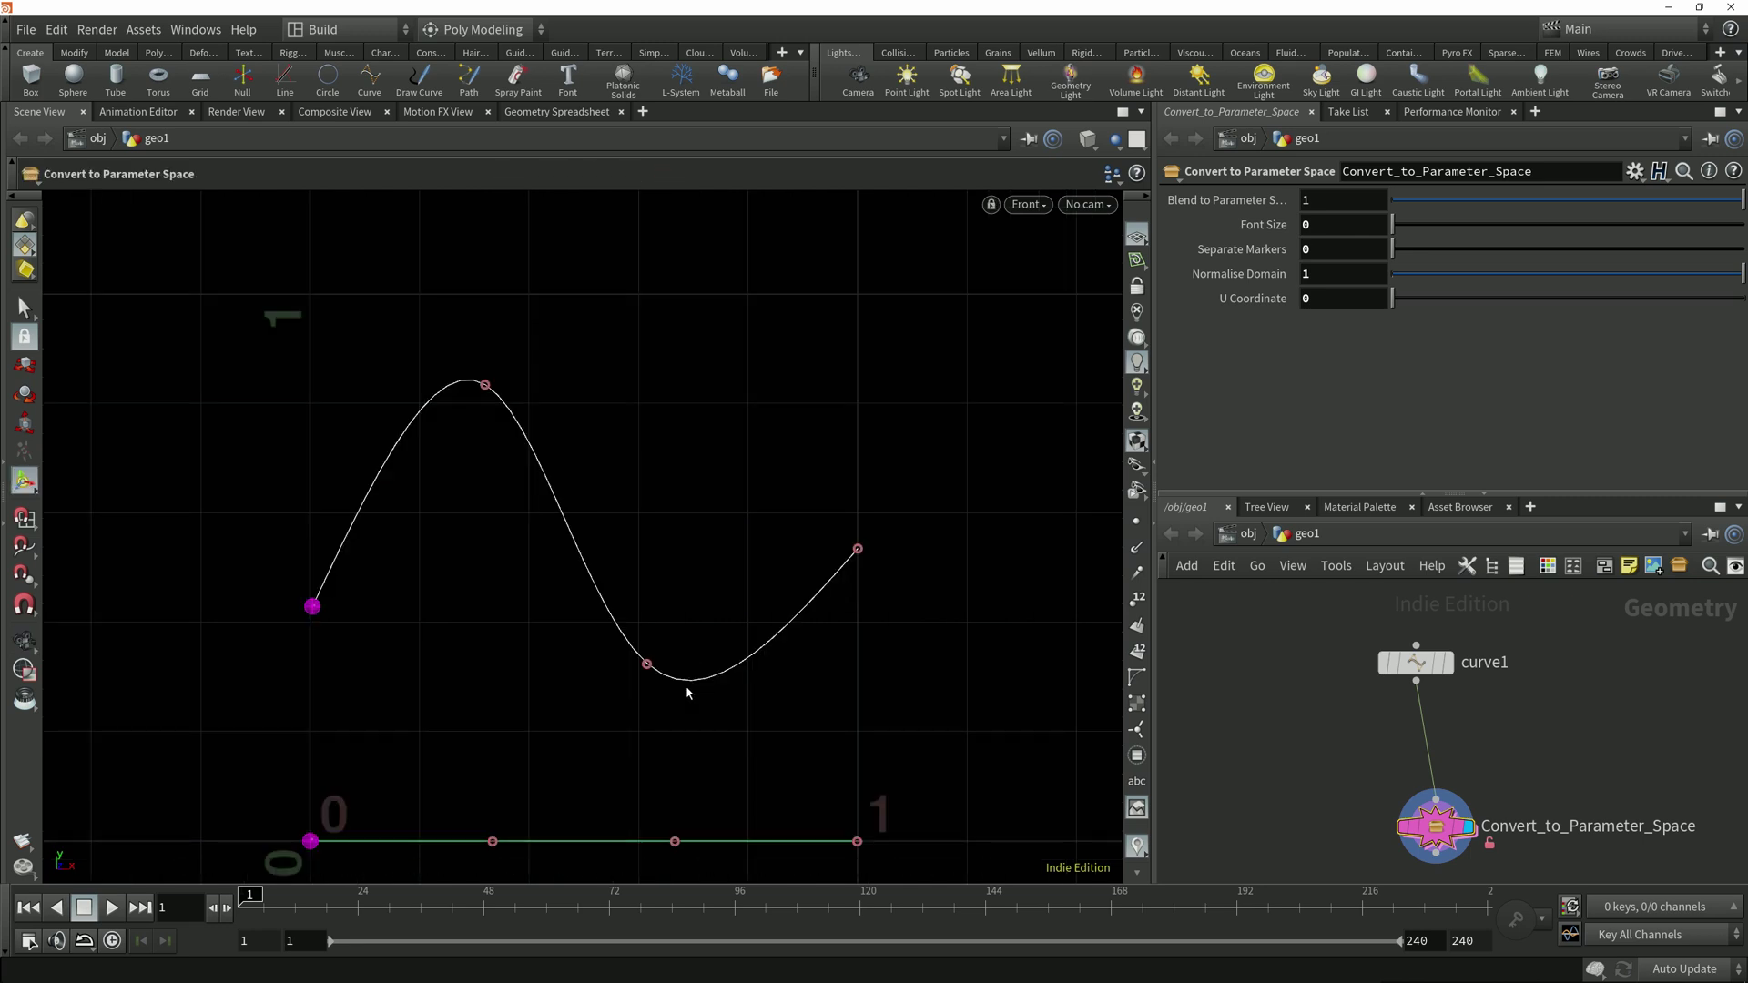
{"action": "middle_click_drag", "start_coordinate": [718, 776], "coordinate": [754, 643]}
{"action": "scroll", "coordinate": [640, 776], "scroll_direction": "up", "scroll_amount": 3}
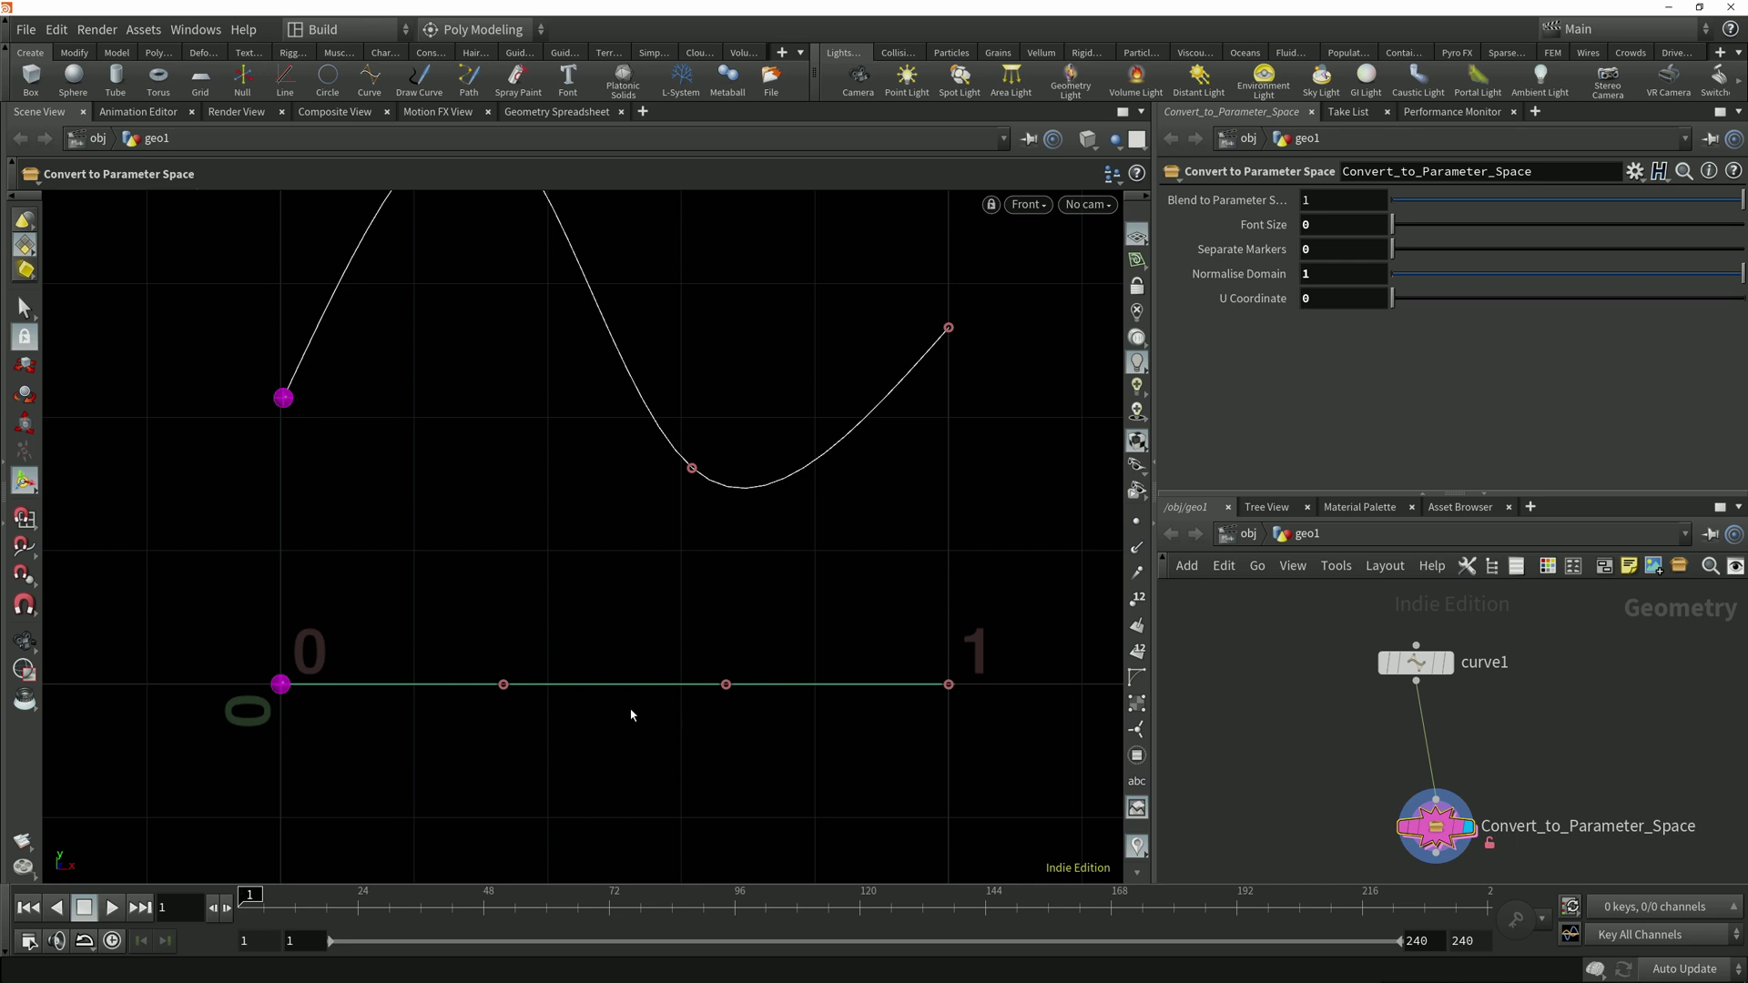
{"action": "middle_click_drag", "start_coordinate": [630, 714], "coordinate": [625, 813]}
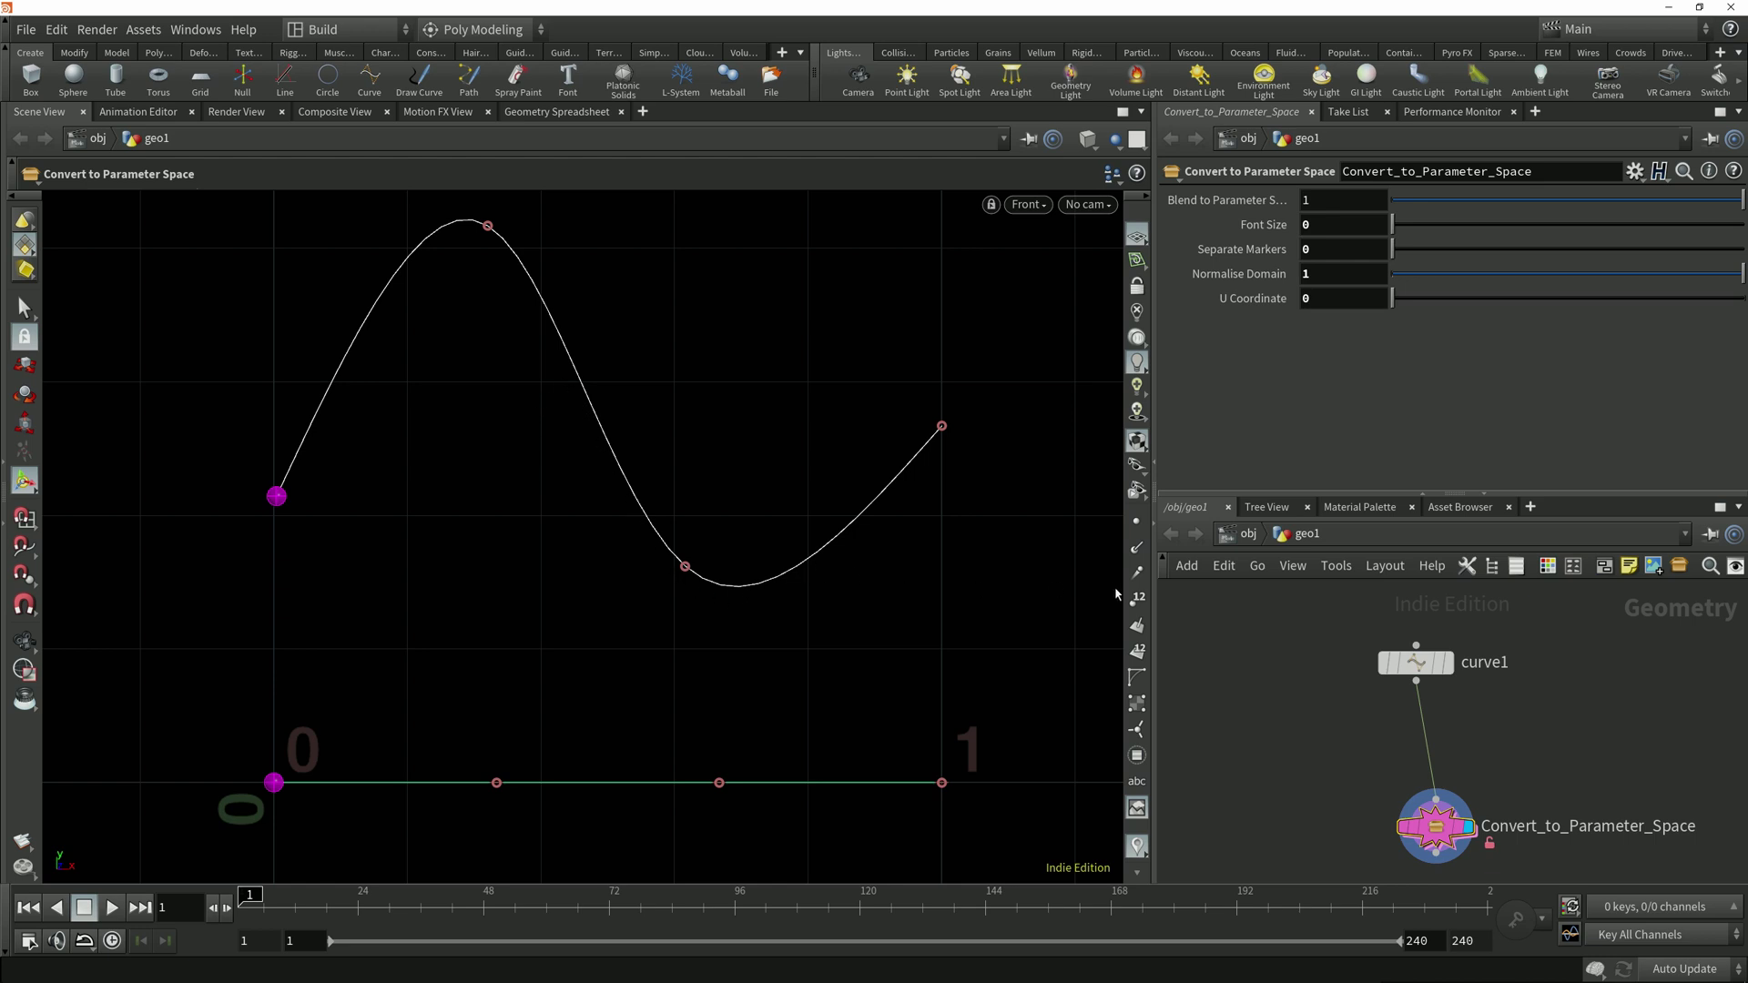
Scrub the U Coordinate marker along the curve from 0 to 1, then set it to 0.5
{"action": "mouse_move", "coordinate": [1398, 301]}
{"action": "left_mouse_down"}
{"action": "mouse_move", "coordinate": [1588, 305]}
{"action": "mouse_move", "coordinate": [1568, 340]}
{"action": "mouse_move", "coordinate": [1666, 323]}
{"action": "mouse_move", "coordinate": [1350, 332]}
{"action": "left_mouse_up"}
{"action": "left_click_drag", "start_coordinate": [1350, 332], "coordinate": [1744, 327]}
{"action": "mouse_move", "coordinate": [1207, 314]}
{"action": "left_mouse_down"}
{"action": "mouse_move", "coordinate": [1184, 314]}
{"action": "mouse_move", "coordinate": [1207, 314]}
{"action": "left_mouse_up"}
{"action": "type", "text": "0."}
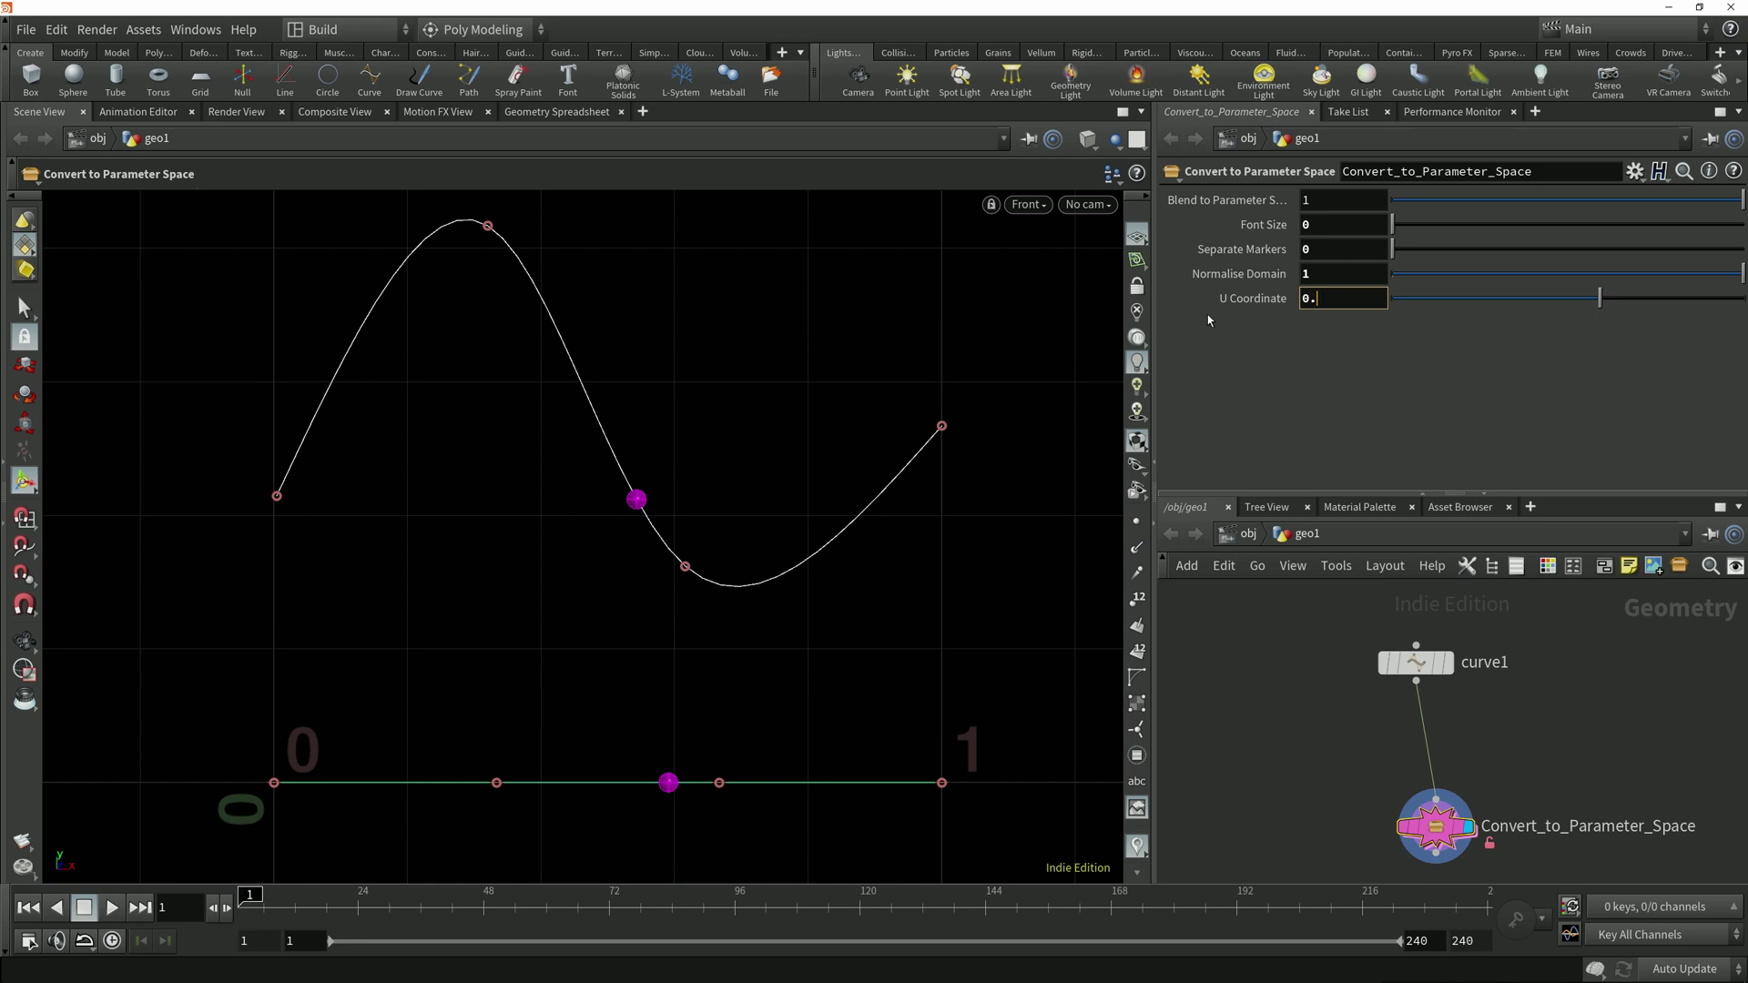
{"action": "type", "text": "5"}
{"action": "key", "text": "Return"}
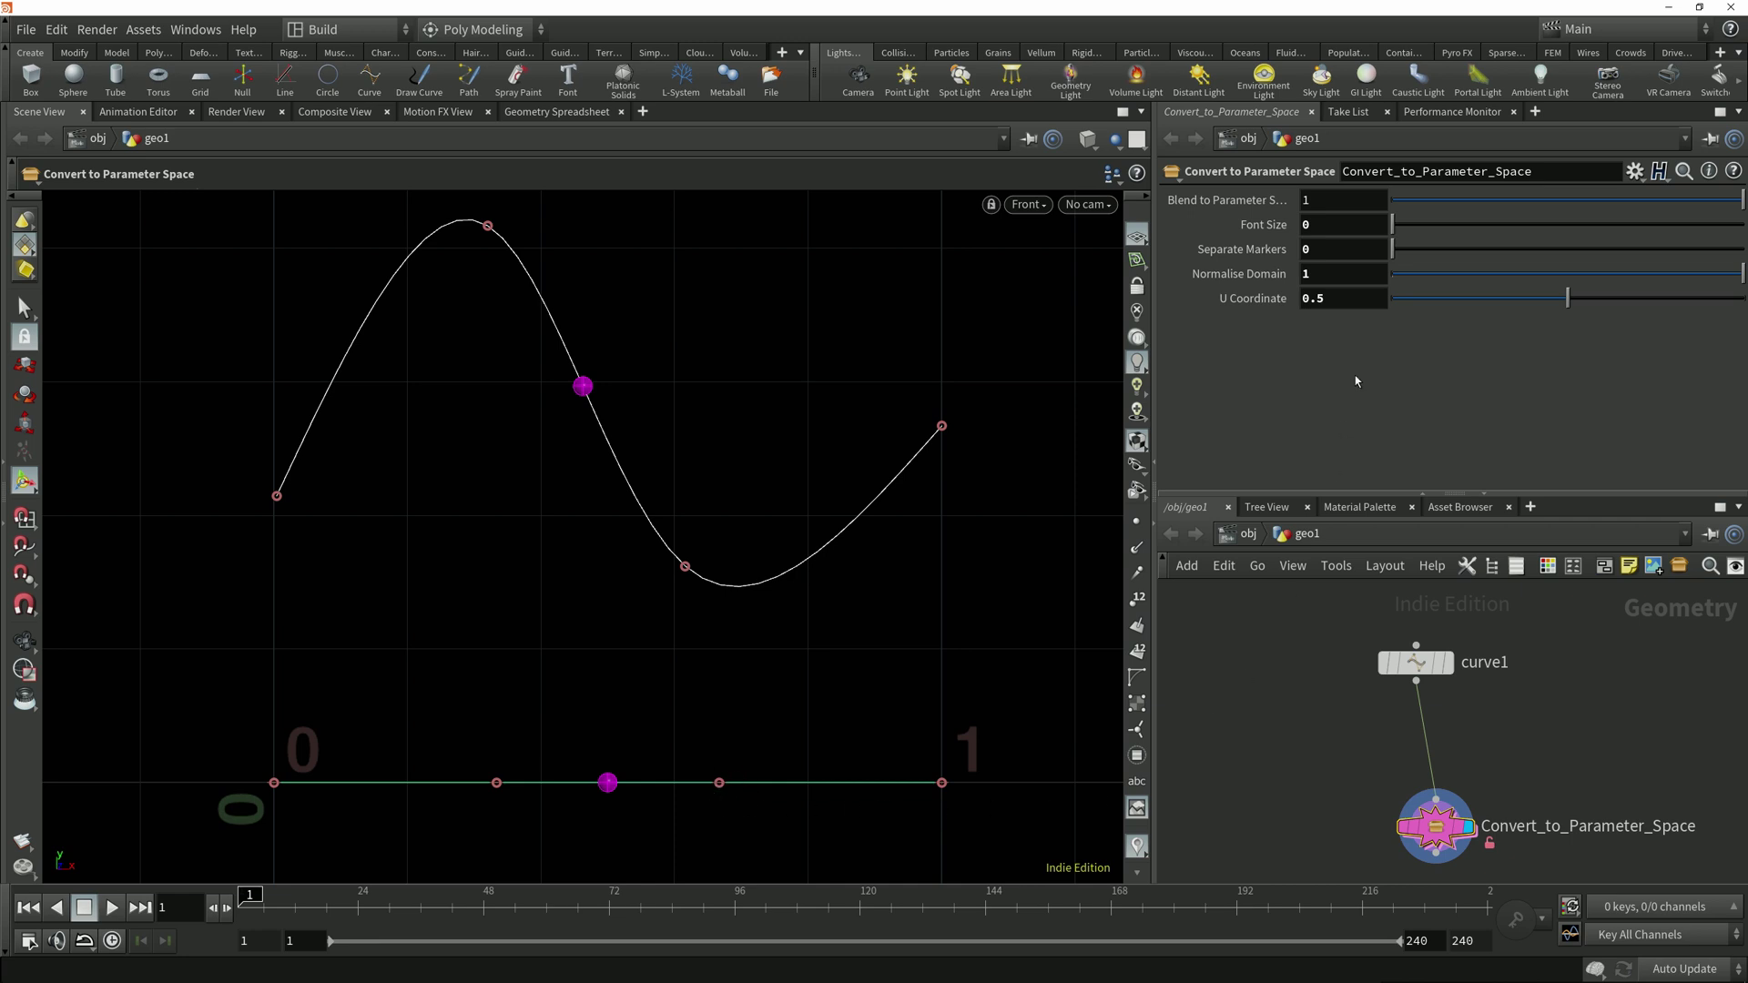
Set Font Size to 0.03 to label knots -0.00, 0.33, 0.67, 1.00, then return to curve1's settings
{"action": "left_click_drag", "start_coordinate": [1407, 228], "coordinate": [1734, 225]}
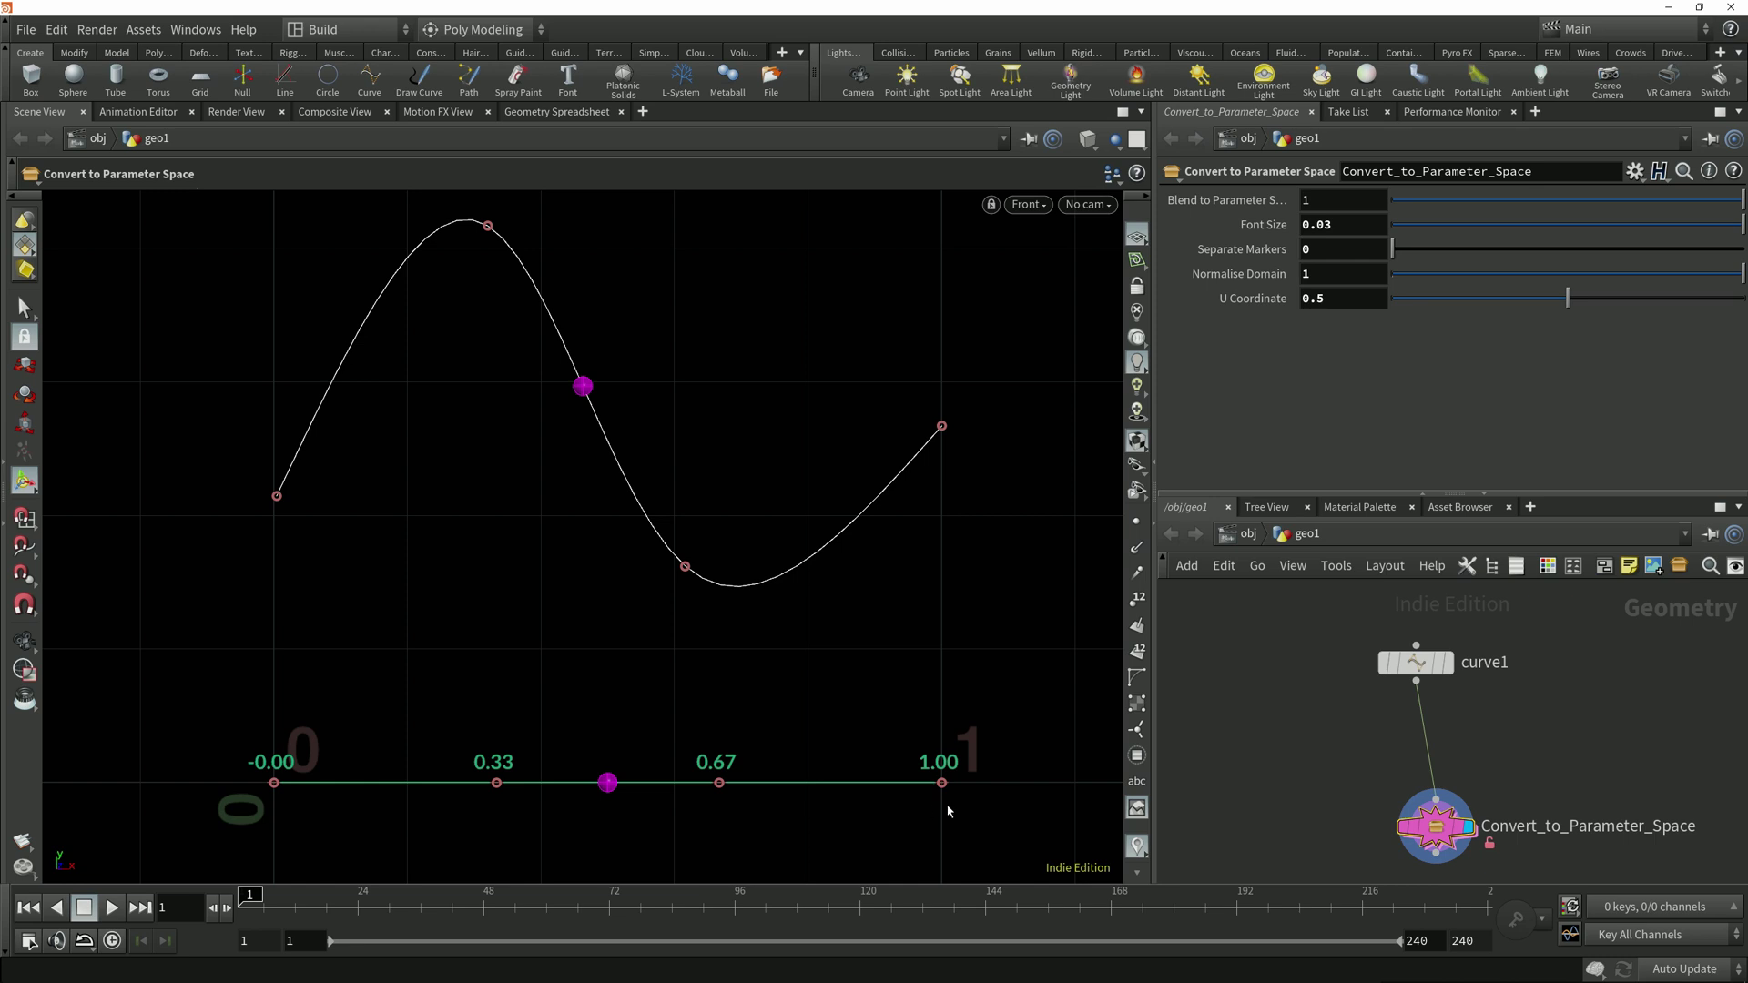
{"action": "left_click", "coordinate": [1420, 659]}
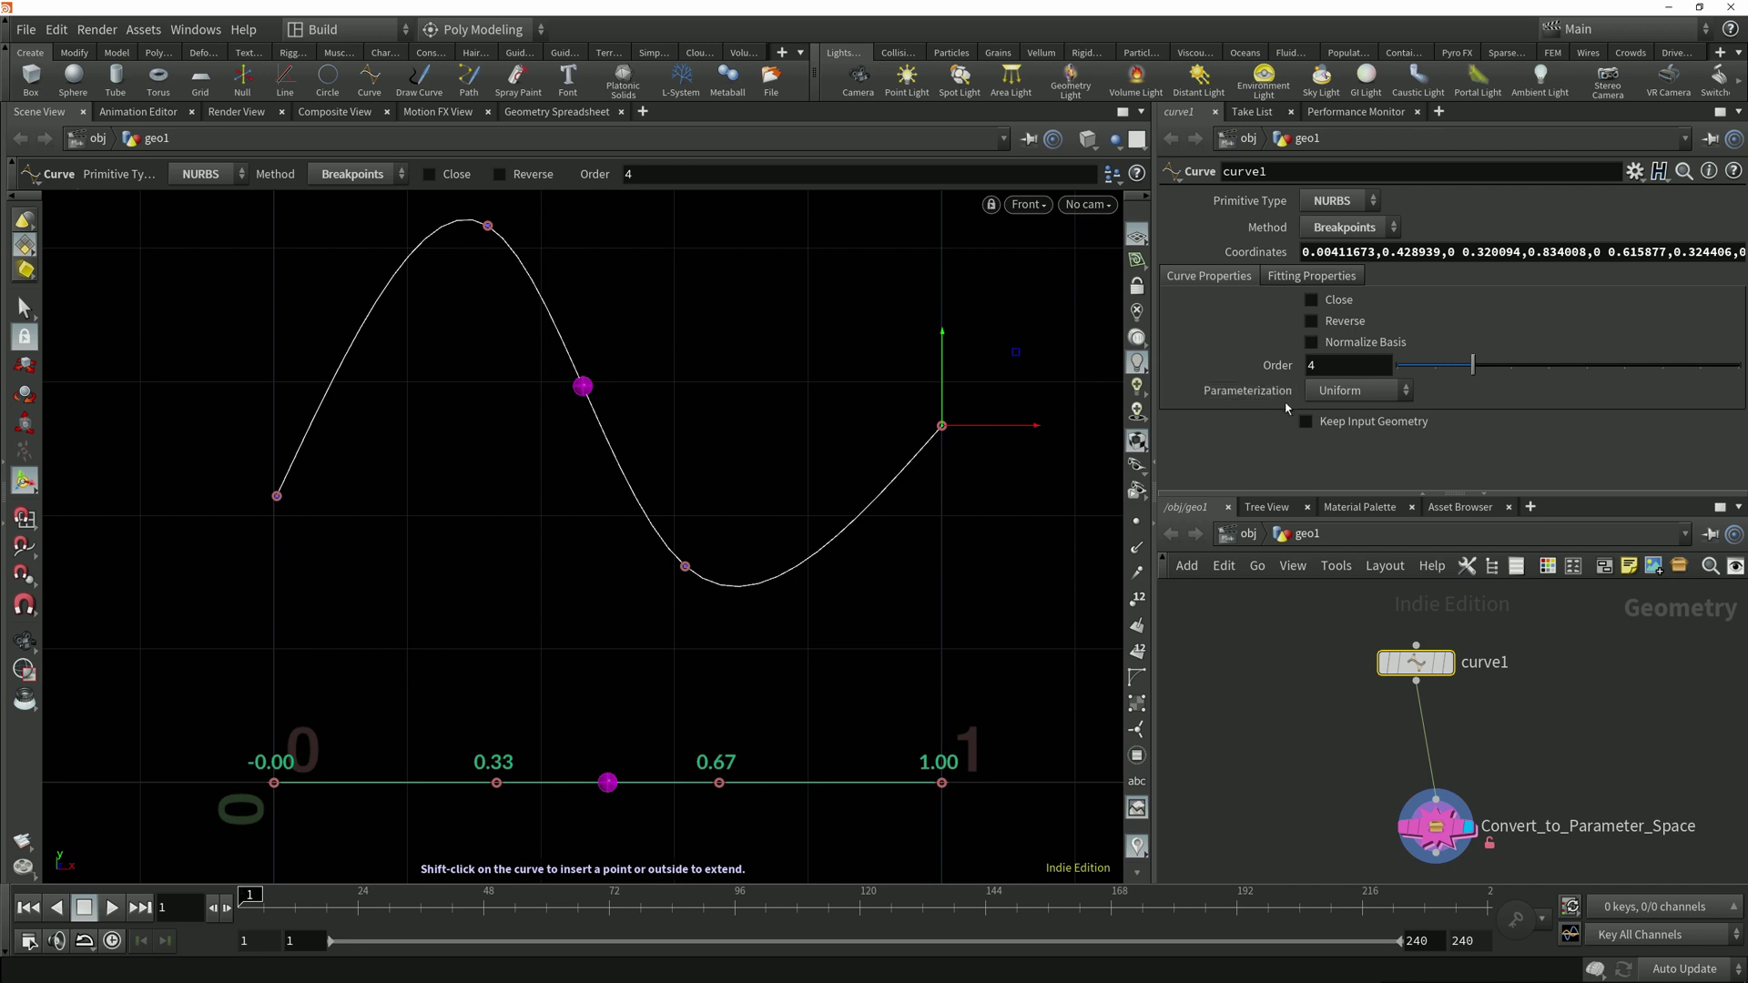